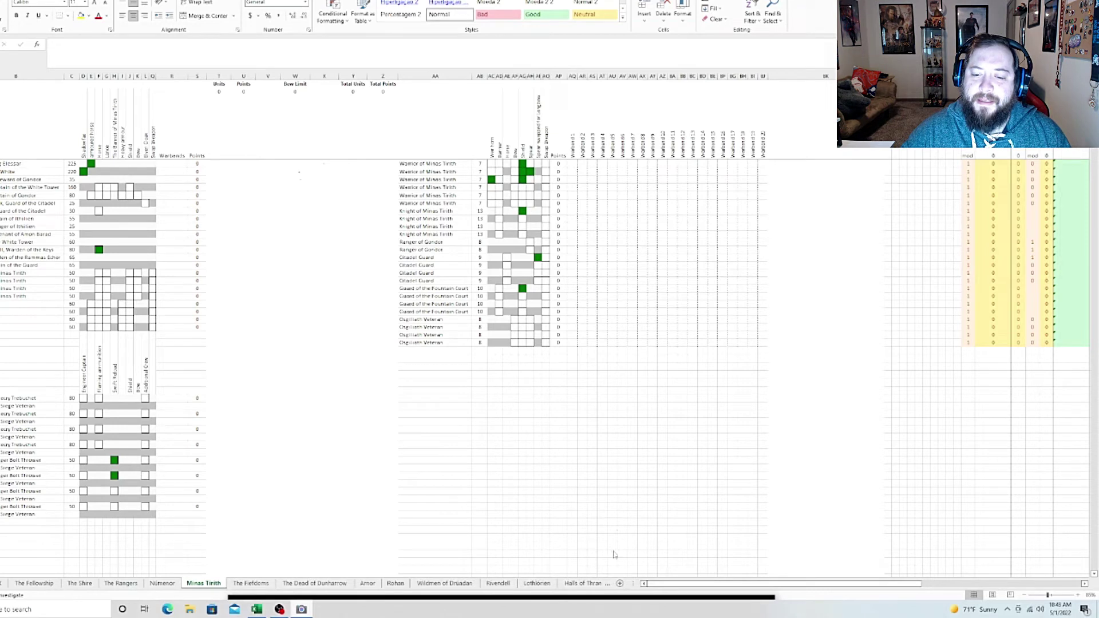
# Bring the Army Builder workbook forward and show its leftmost index sheet of army links
pyautogui.hotkey('alt', 'Tab')
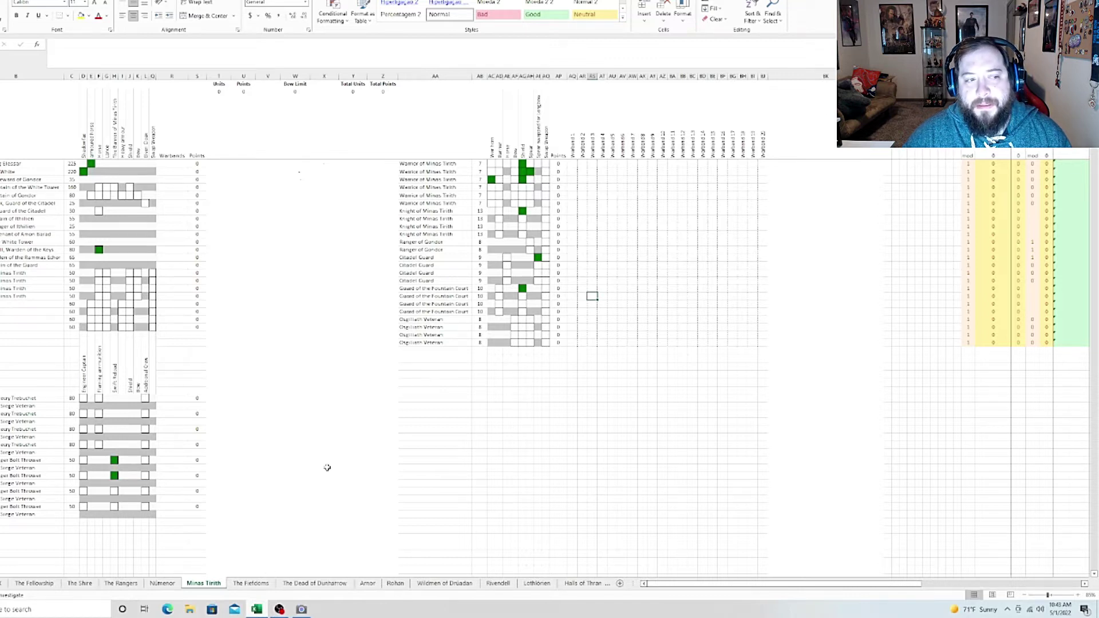
pyautogui.click(3, 583)
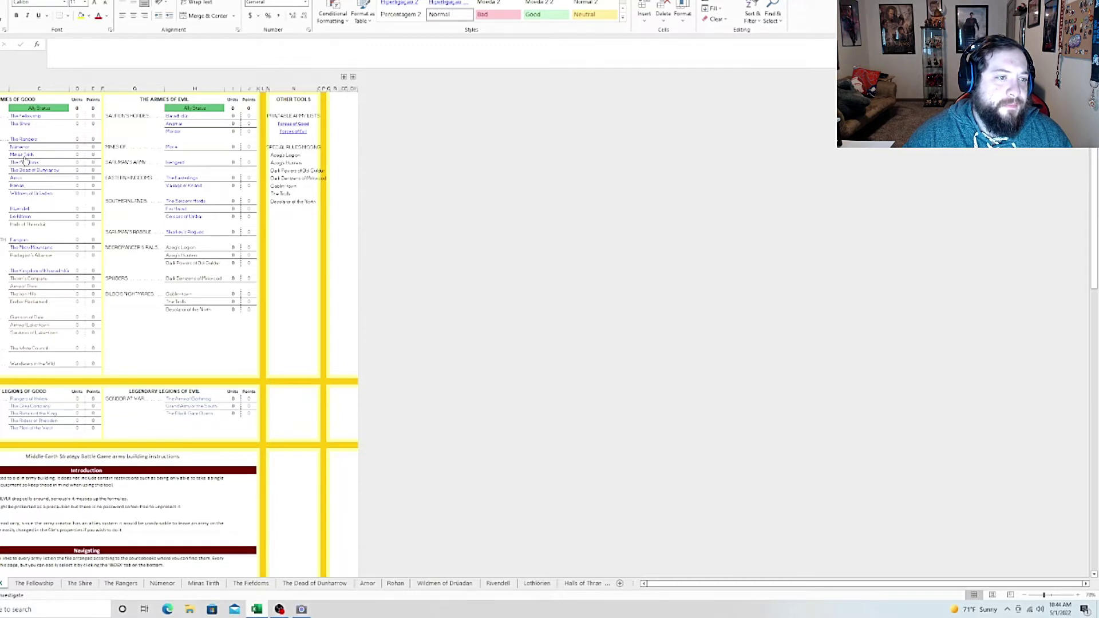
# Return to the Minas Tirith sheet and delete the ticked upgrades in three hero rows
pyautogui.click(23, 155)
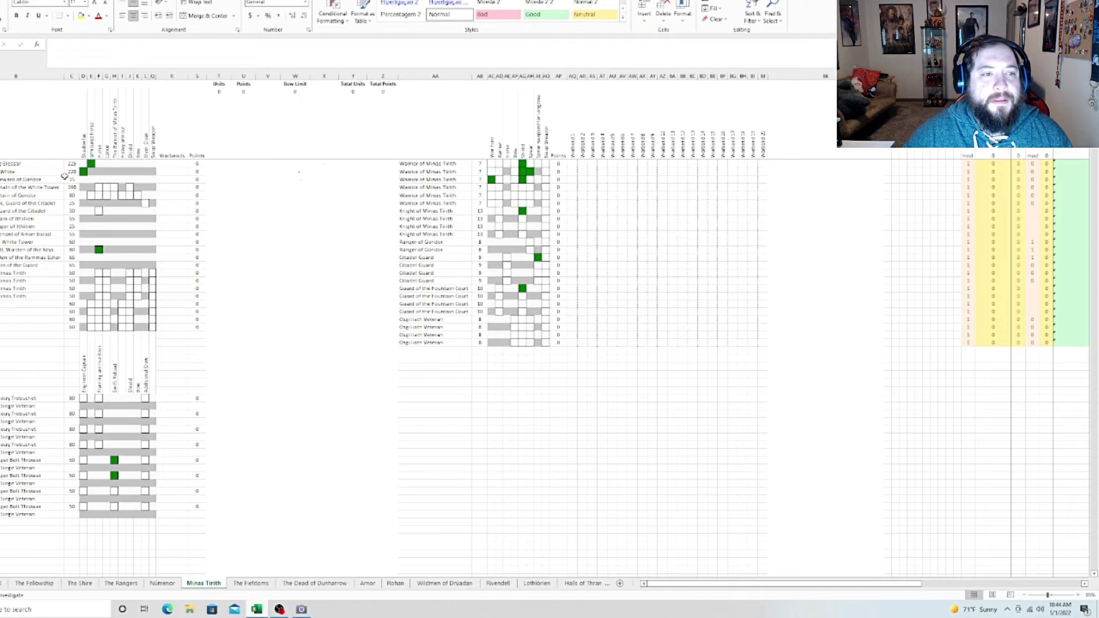
pyautogui.click(84, 172)
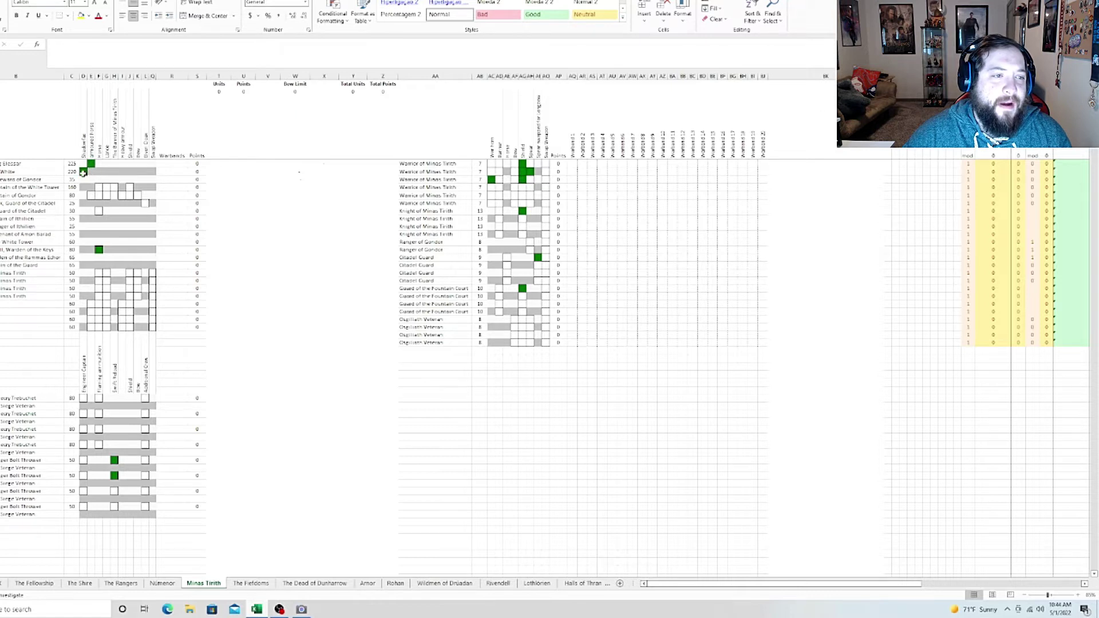
pyautogui.click(90, 165)
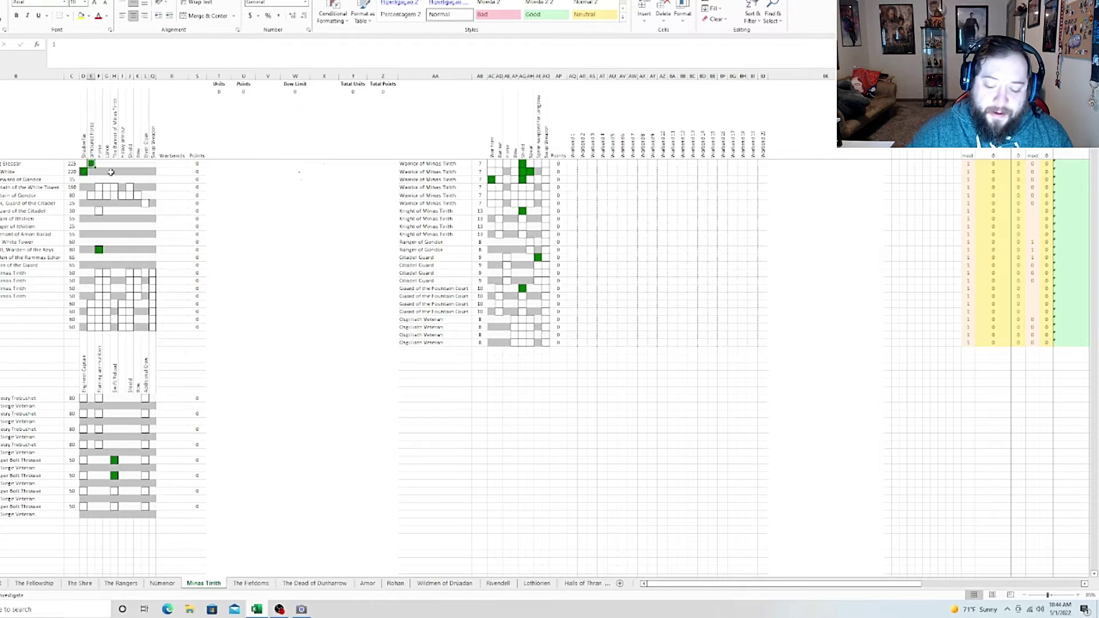
pyautogui.press('Delete')
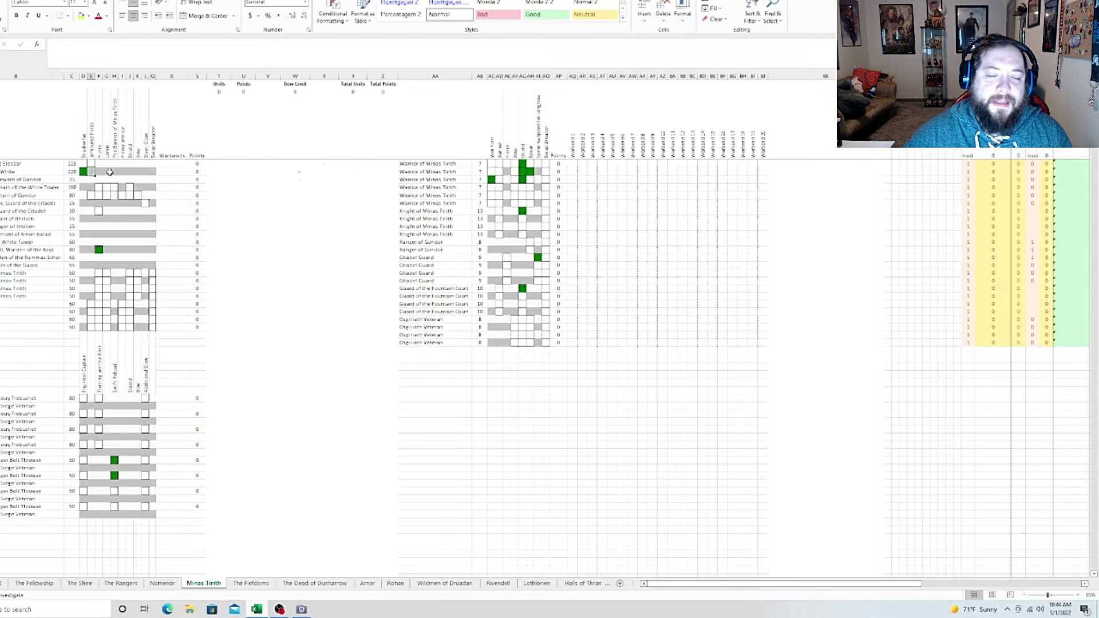
pyautogui.click(83, 171)
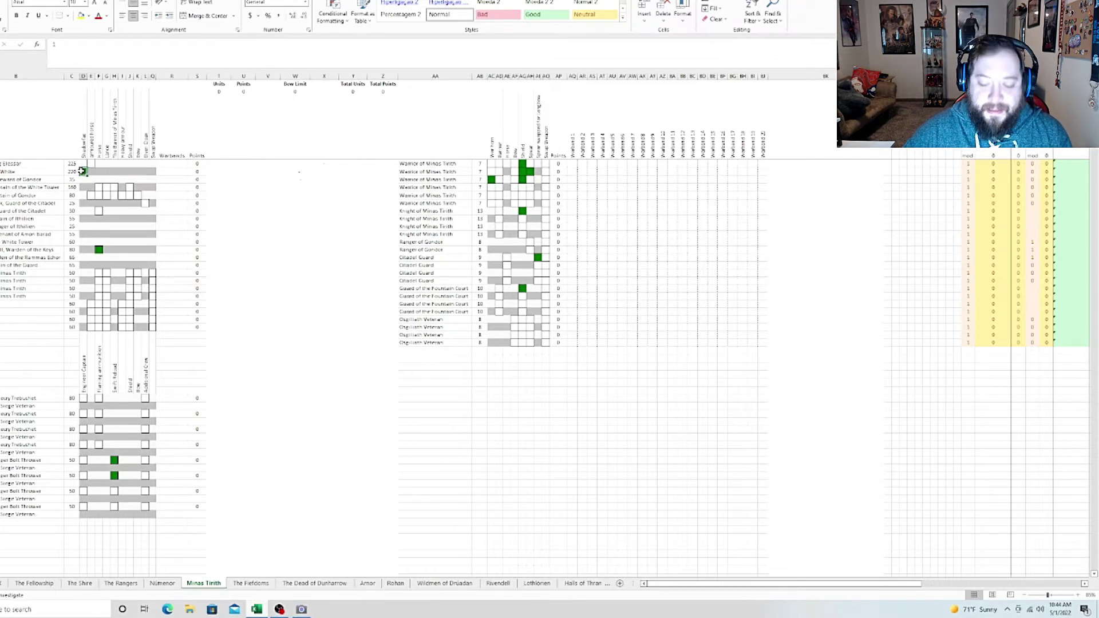
pyautogui.press('Delete')
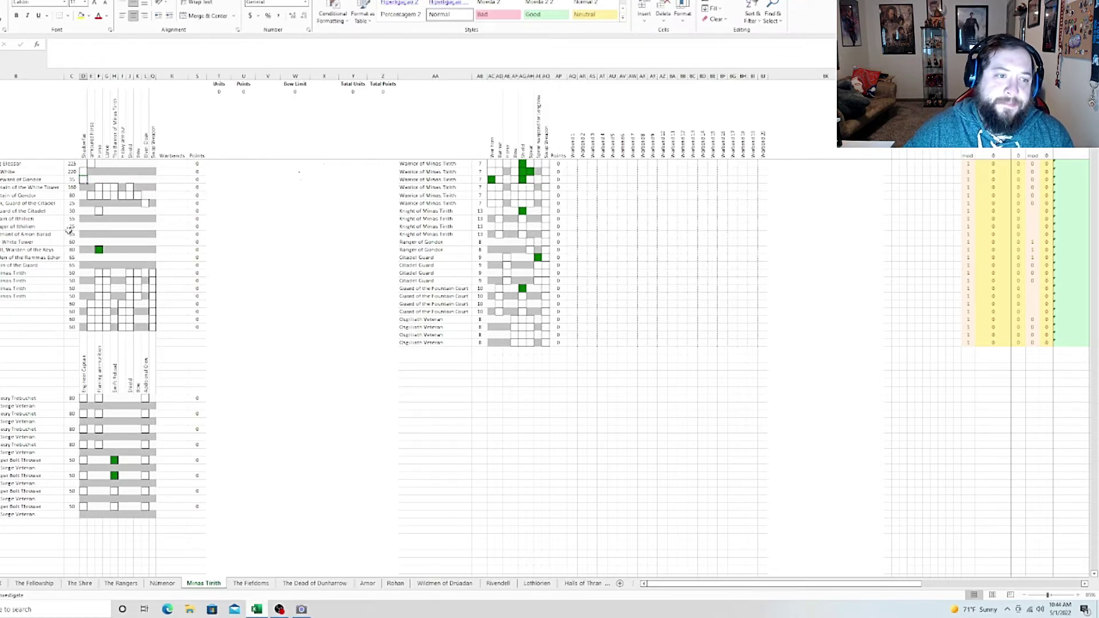
pyautogui.click(99, 248)
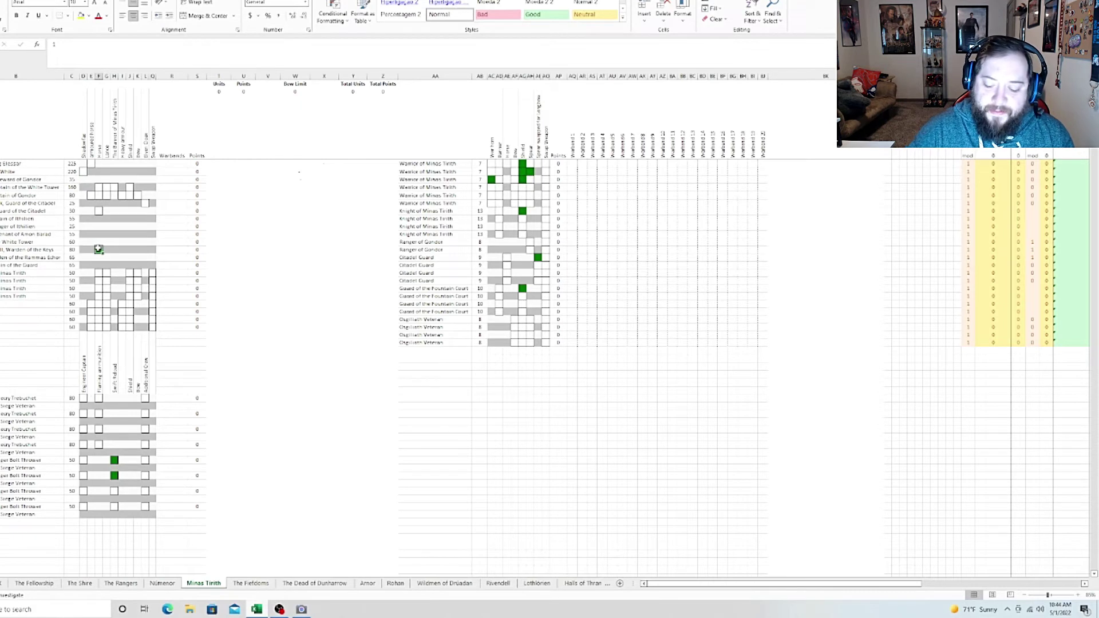
pyautogui.press('Delete')
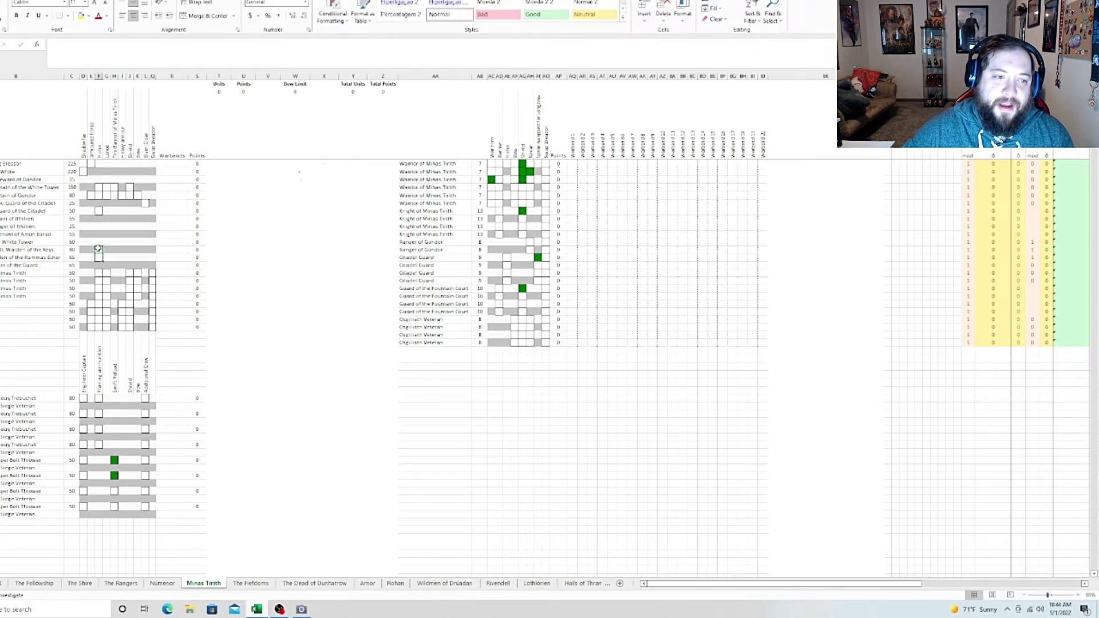
# Delete both bolt throwers' ticked upgrades and dismiss the game notification
pyautogui.click(112, 459)
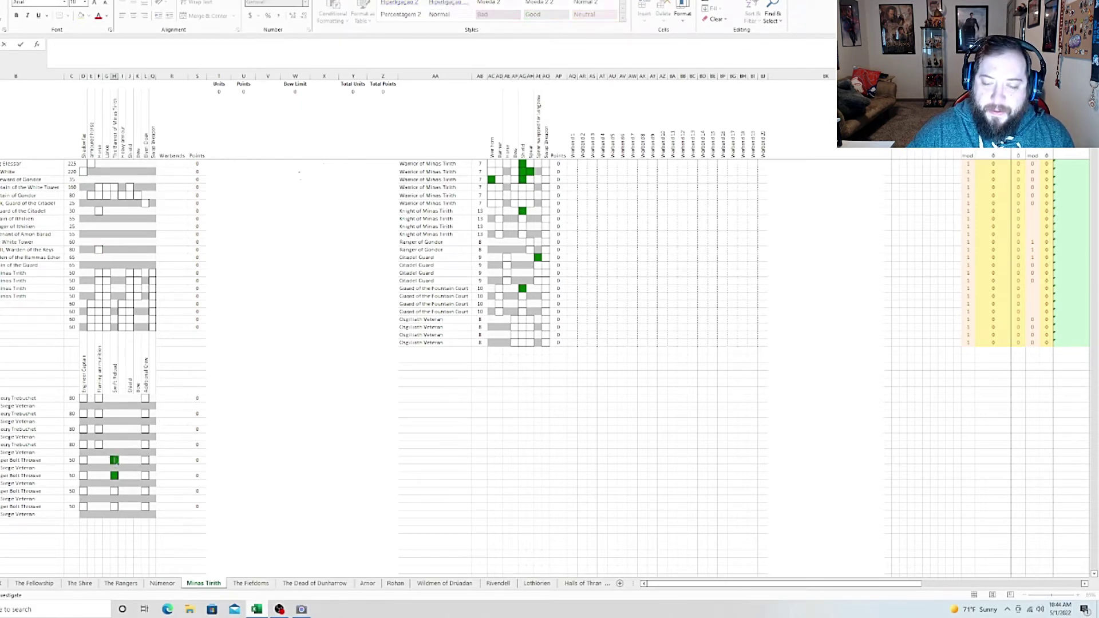
pyautogui.press('Delete')
pyautogui.click(114, 468)
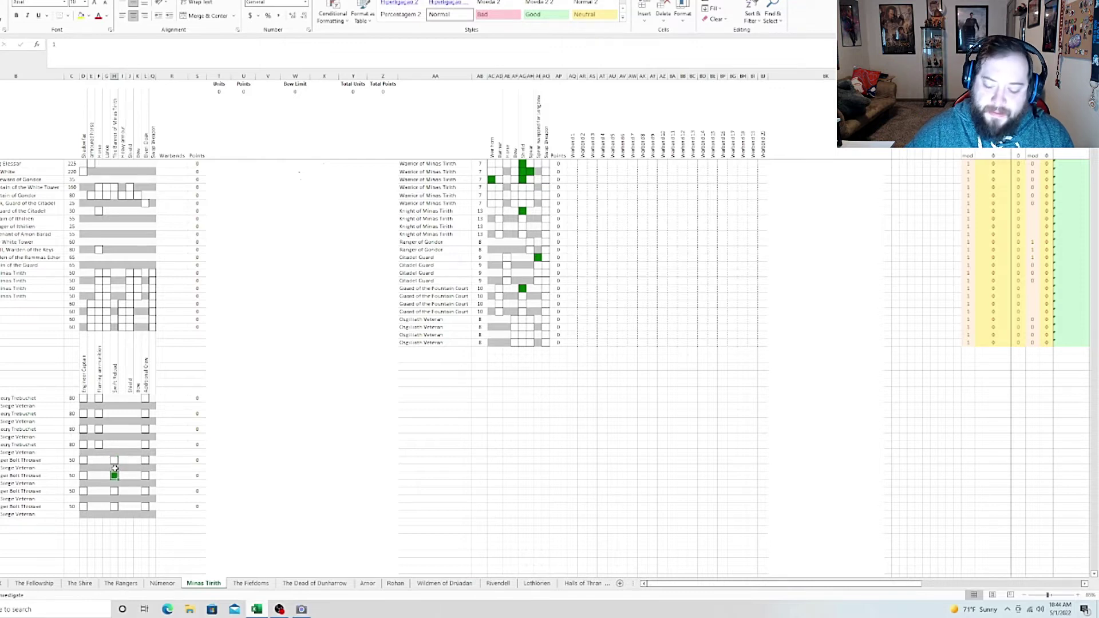
pyautogui.press('Delete')
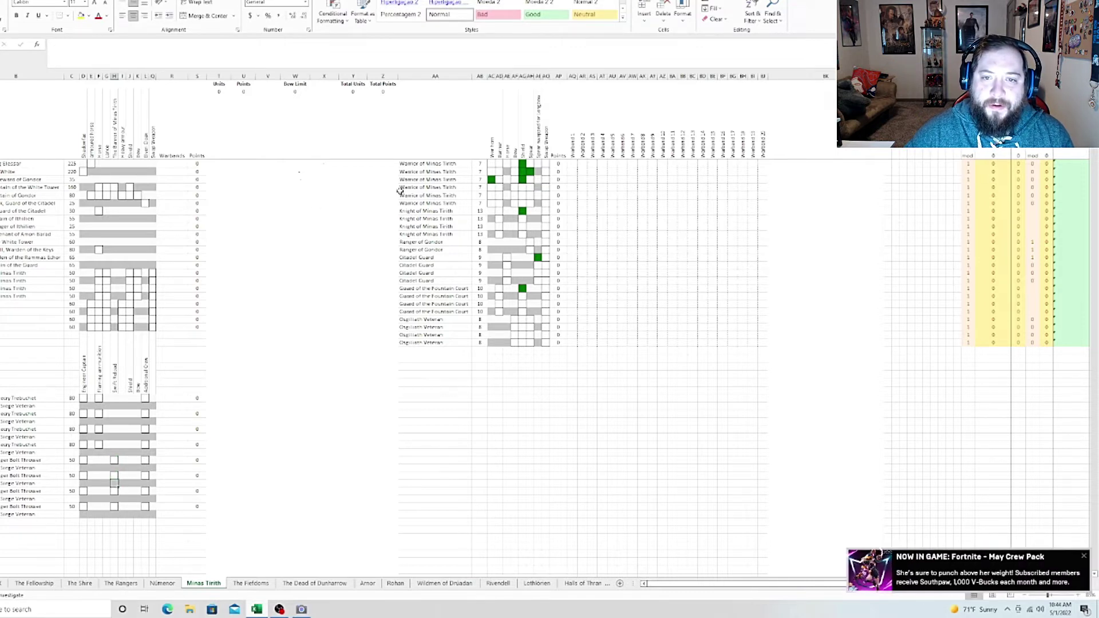
pyautogui.click(1083, 556)
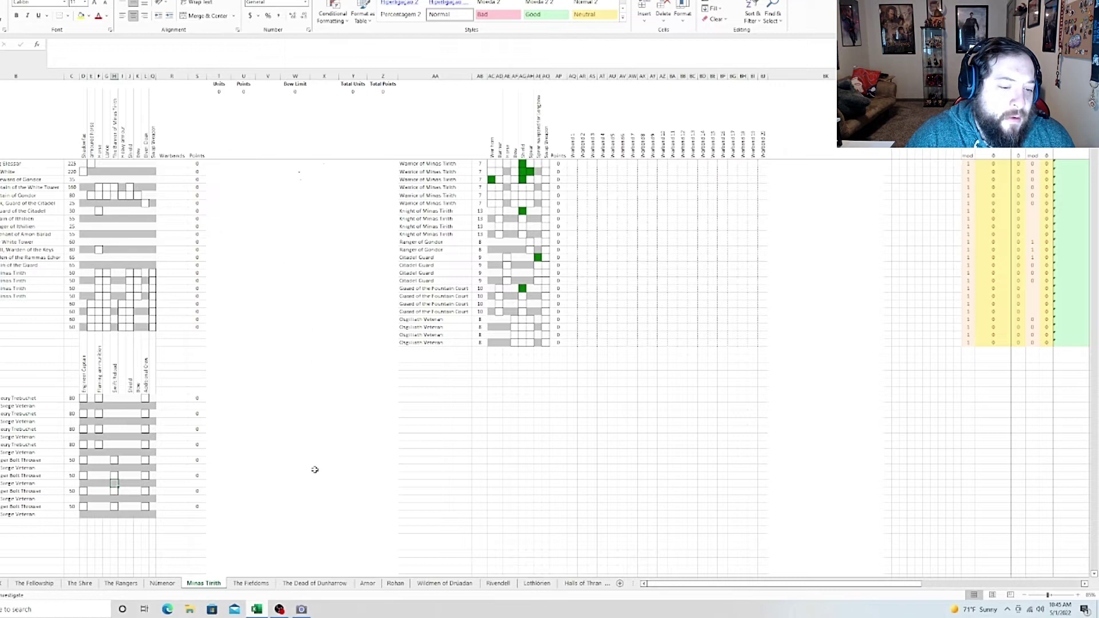
# Empty the first hero row's ticked upgrade cells on The Fiefdoms sheet, then go back to Minas Tirith
pyautogui.click(248, 584)
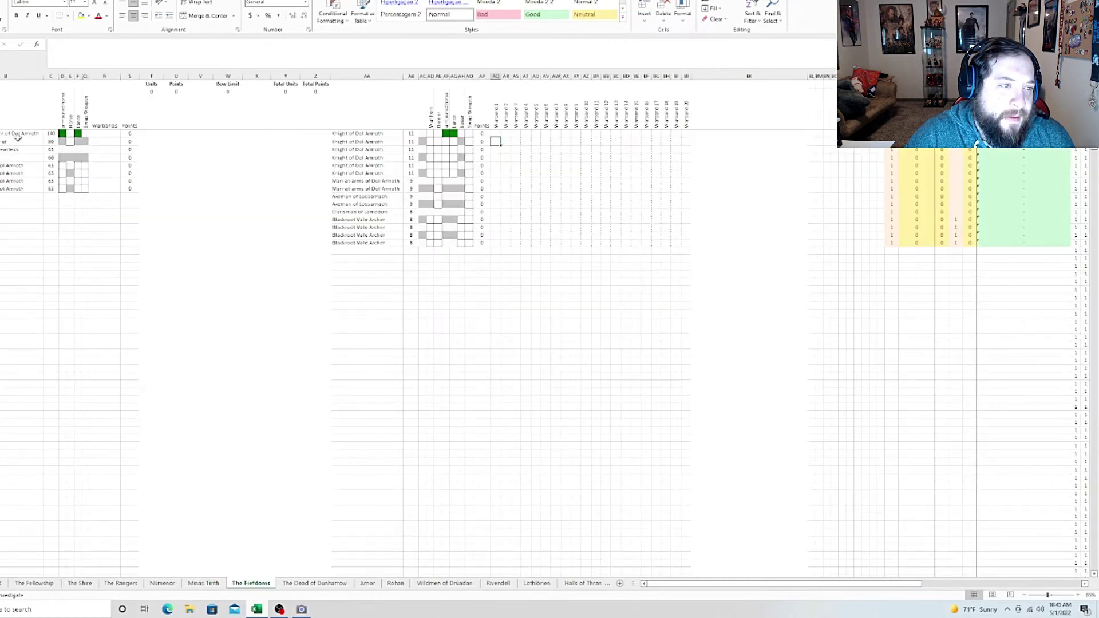
pyautogui.click(80, 132)
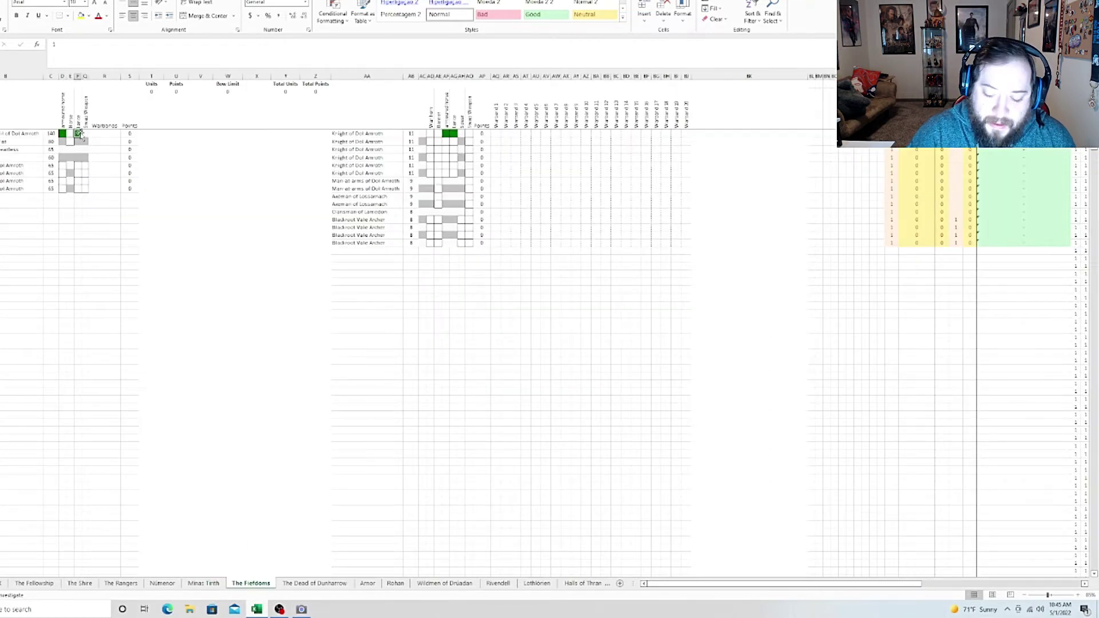
pyautogui.write('1')
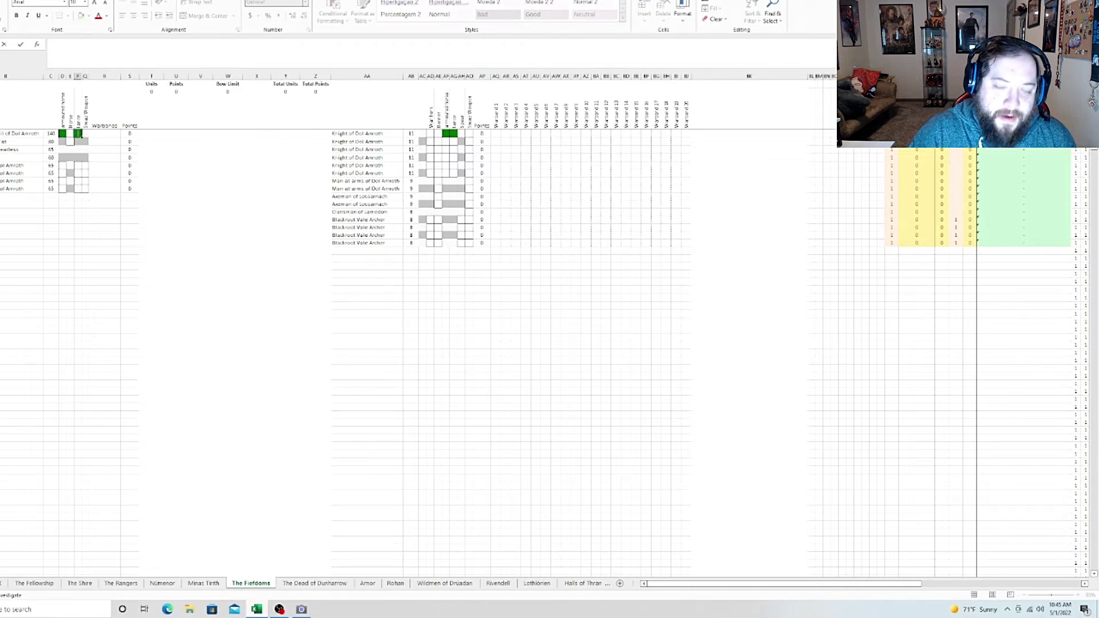
pyautogui.press('Escape')
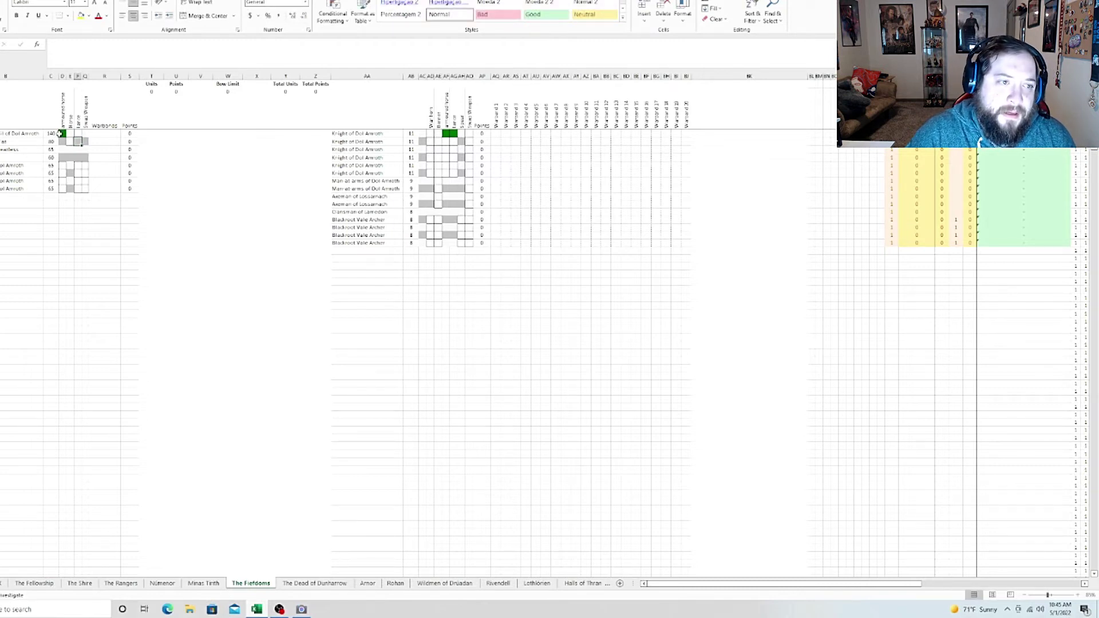
pyautogui.click(62, 133)
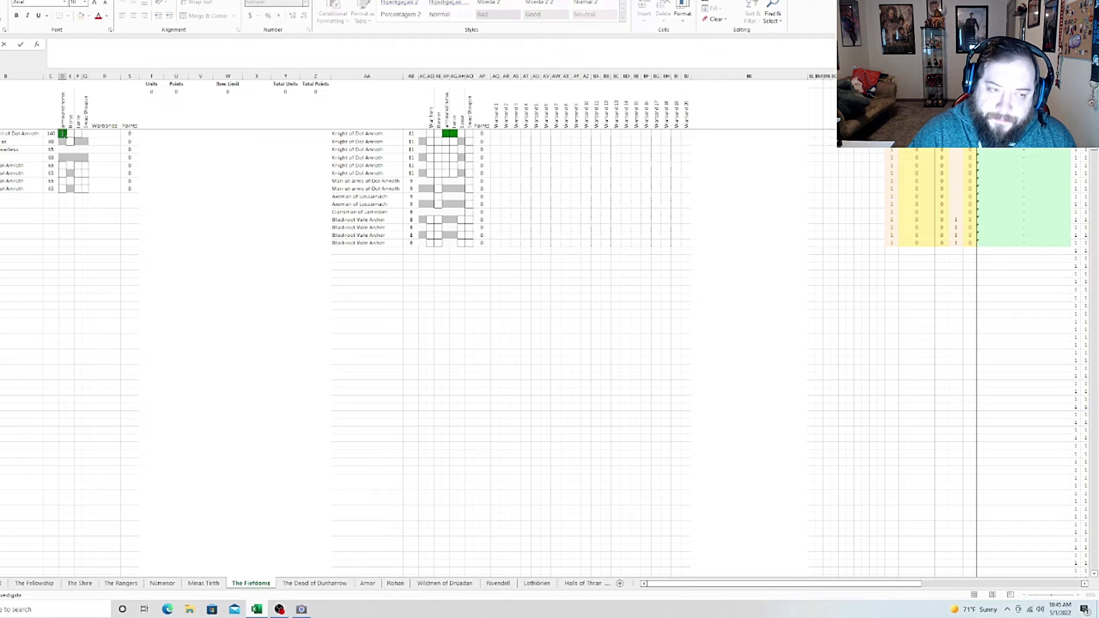
pyautogui.click(65, 142)
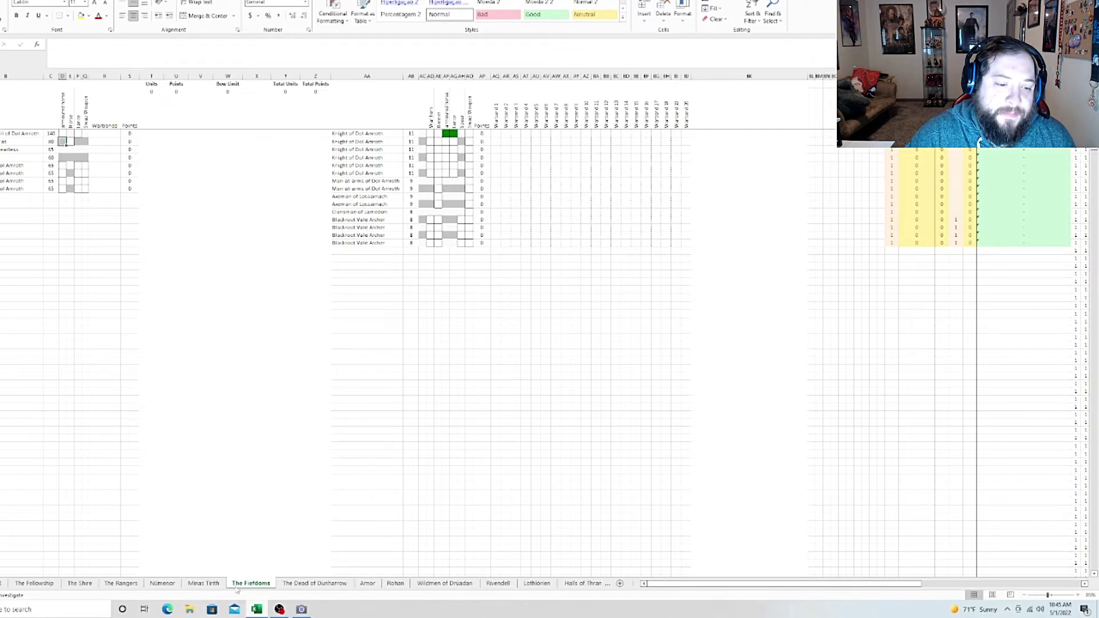
pyautogui.click(203, 582)
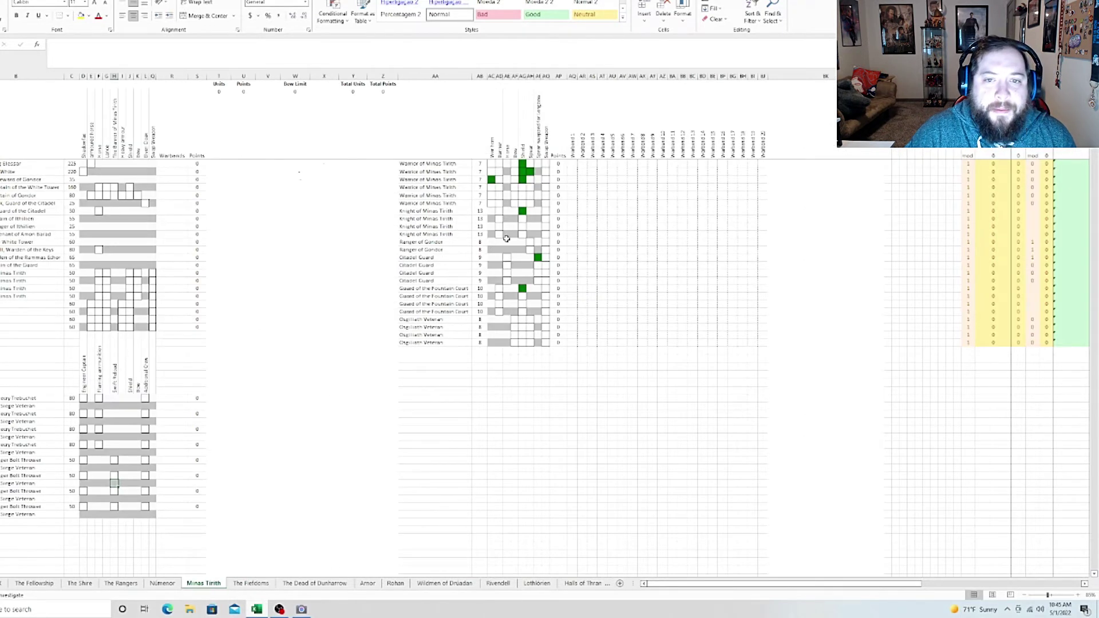
# Clear the ticked upgrades in columns AC and AG on the three Warrior rows
pyautogui.click(493, 181)
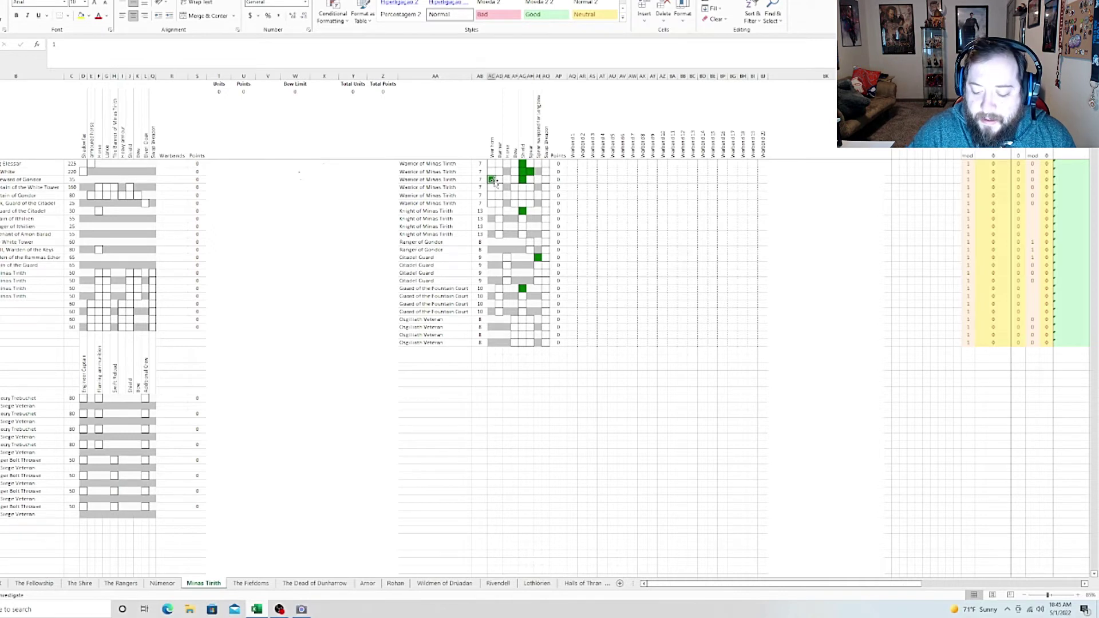
pyautogui.press('Delete')
pyautogui.press('Return')
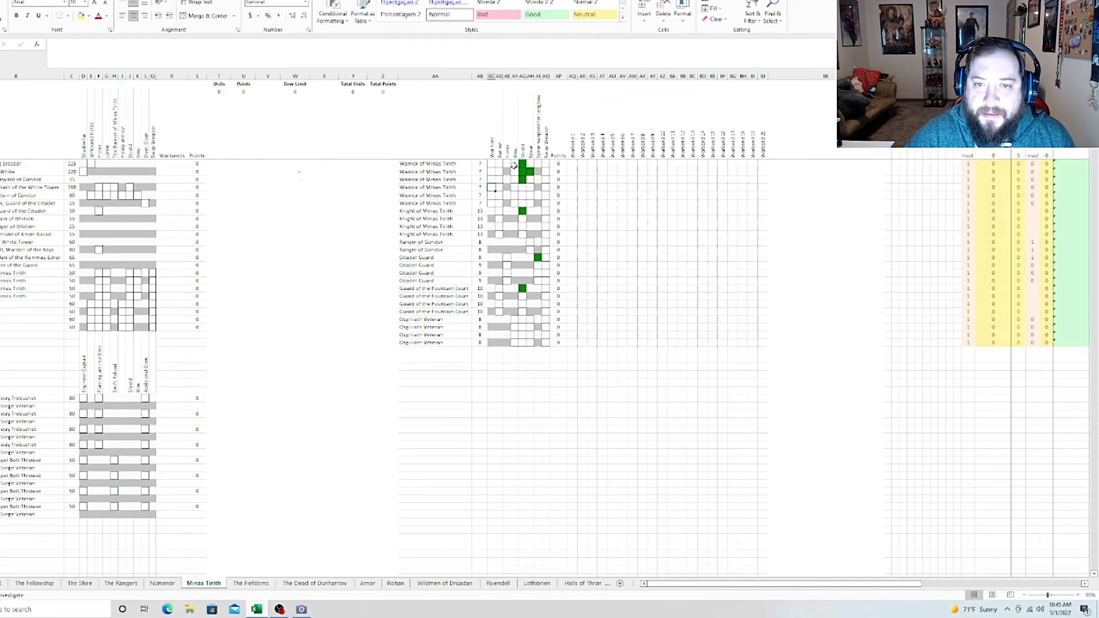
pyautogui.click(521, 164)
pyautogui.press('Return')
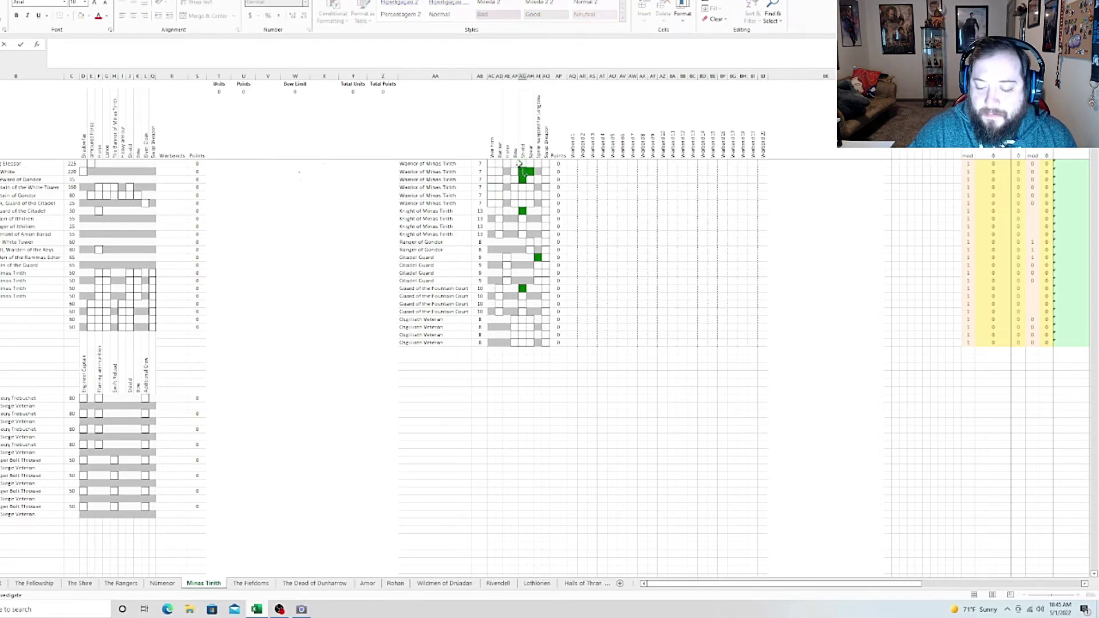
pyautogui.click(529, 172)
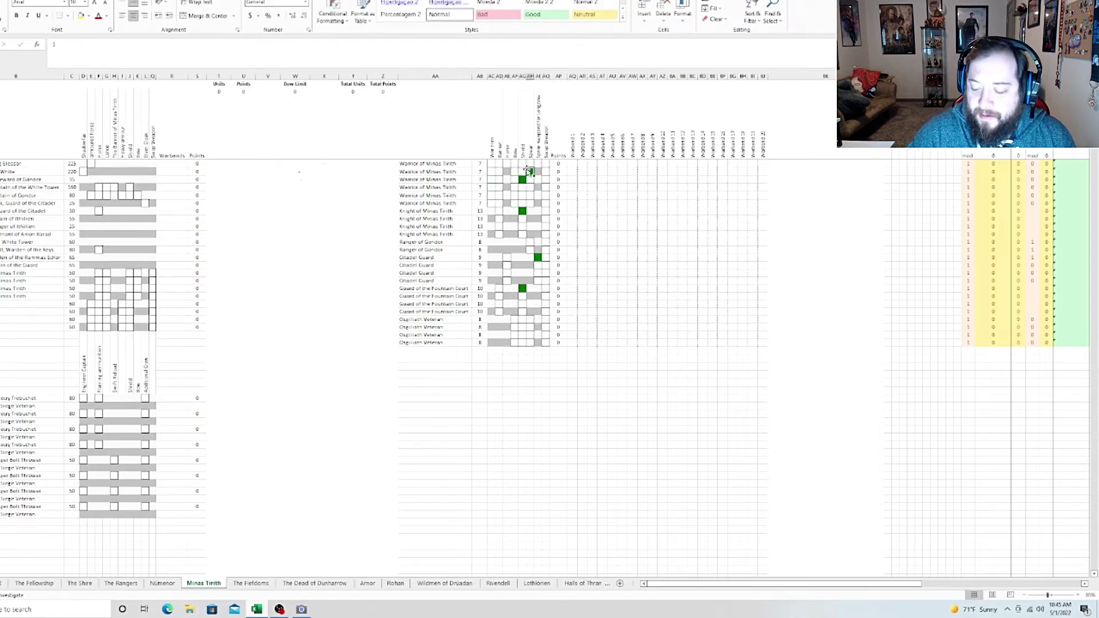
pyautogui.press('Delete')
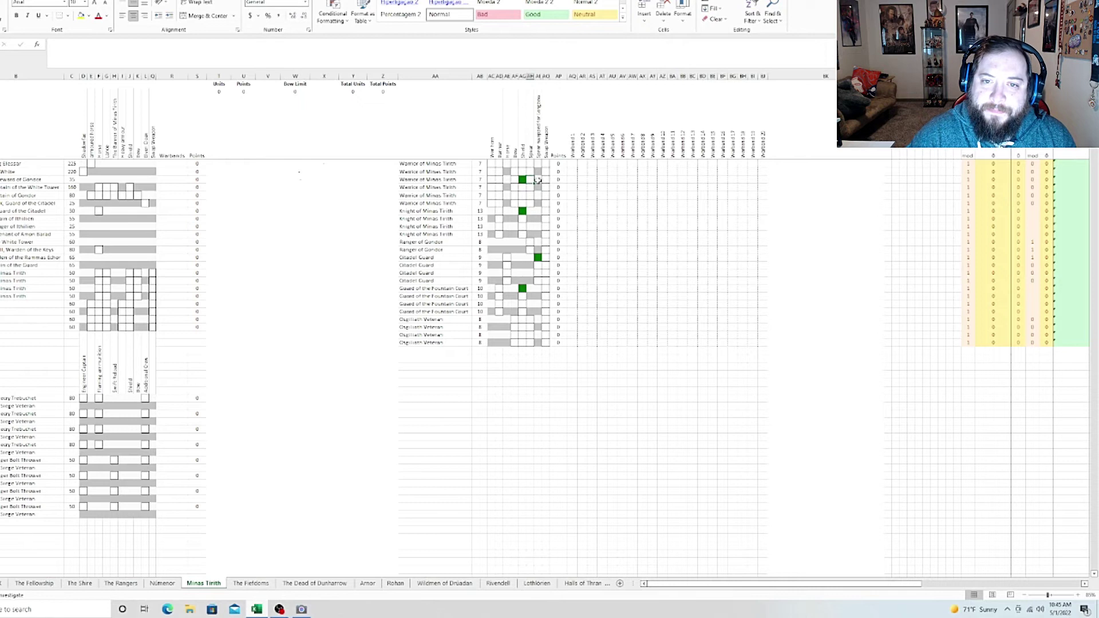
pyautogui.click(522, 180)
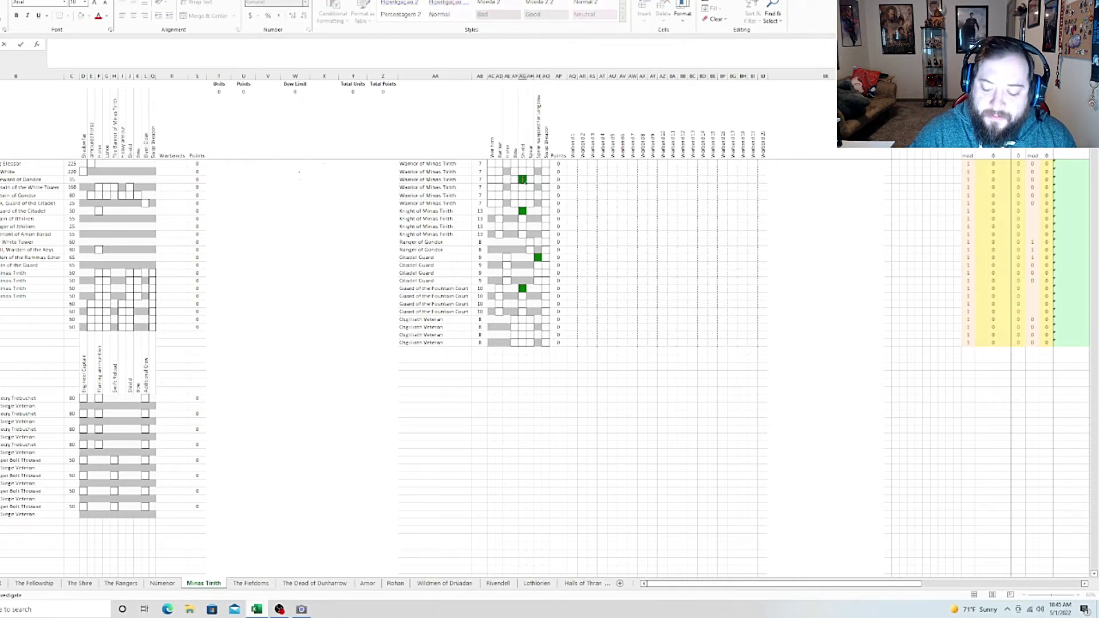
pyautogui.press('Delete')
# Clear the ticked upgrades on the Knight, Citadel Guard and Fountain Court rows
pyautogui.click(522, 211)
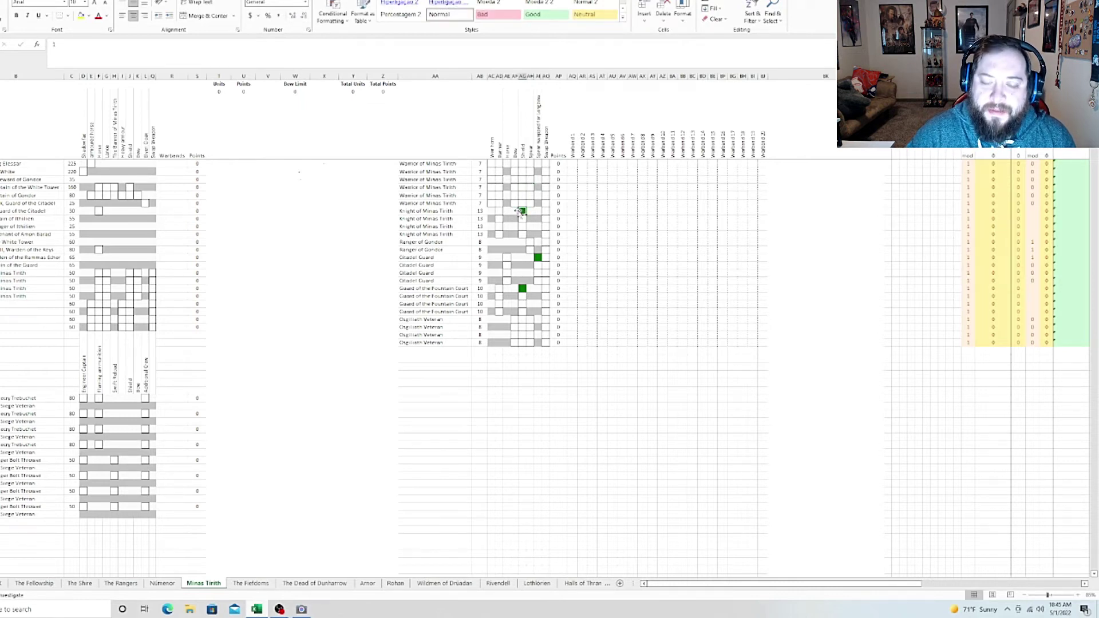
pyautogui.press('Delete')
pyautogui.click(522, 218)
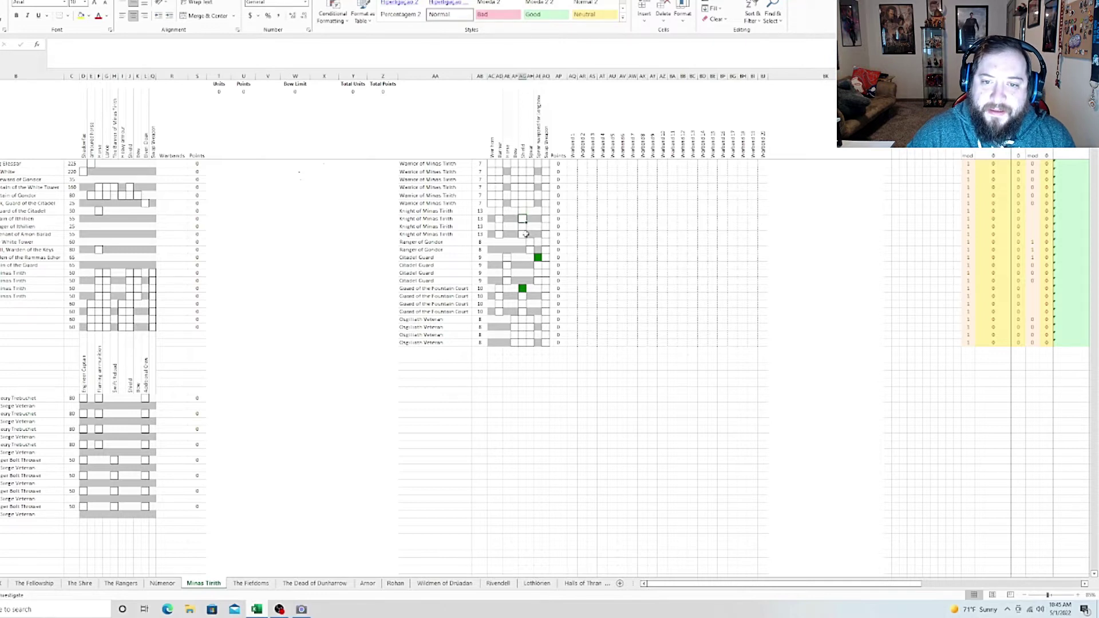
pyautogui.click(538, 257)
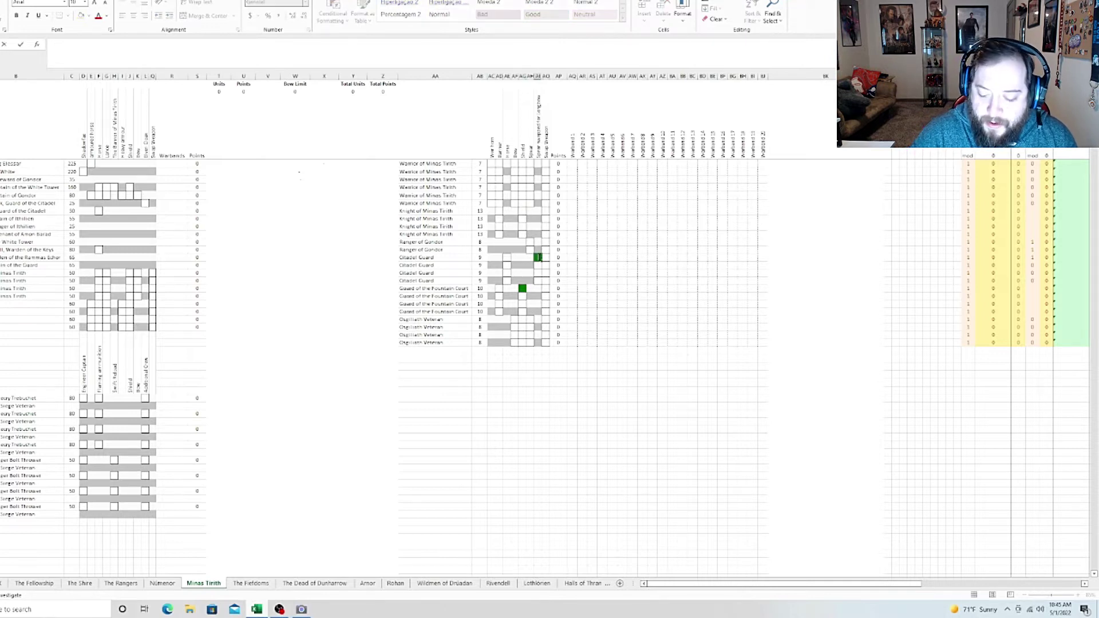
pyautogui.press('Delete')
pyautogui.click(537, 265)
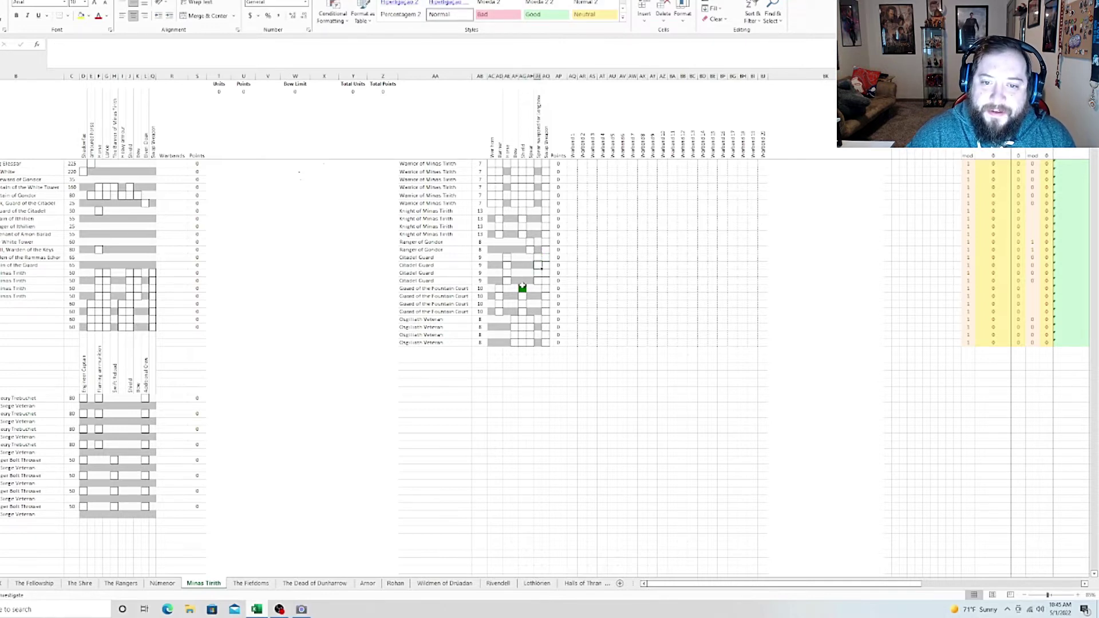
pyautogui.click(521, 288)
pyautogui.press('BackSpace')
pyautogui.press('Return')
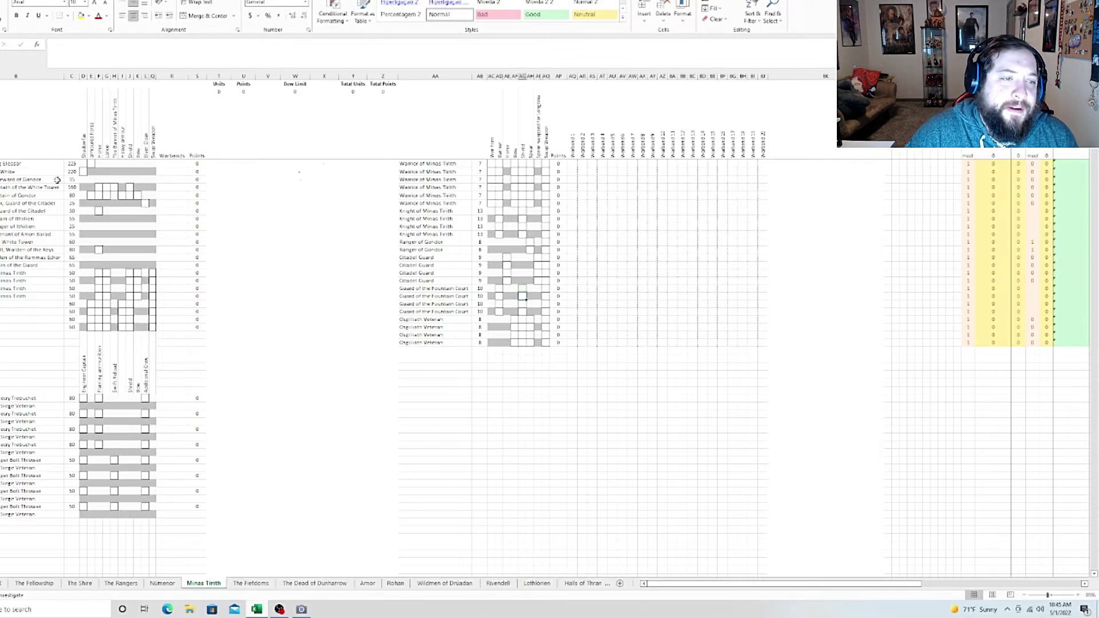
# Enter 1 in Aragorn's column R warband cell, making the army 225 points
pyautogui.click(170, 165)
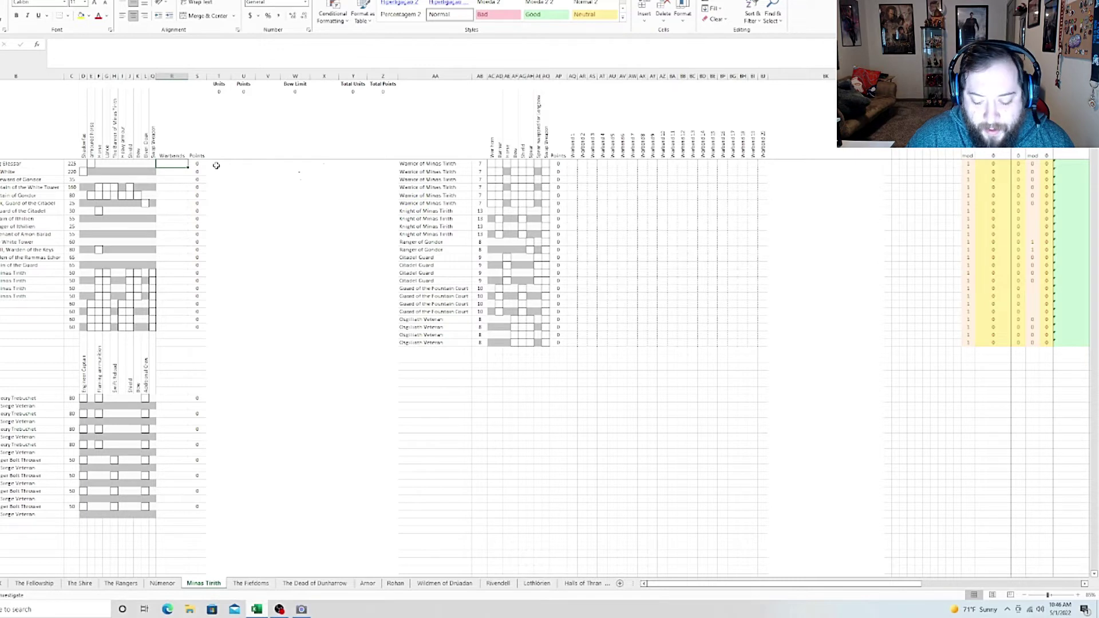
pyautogui.write('1')
pyautogui.press('Return')
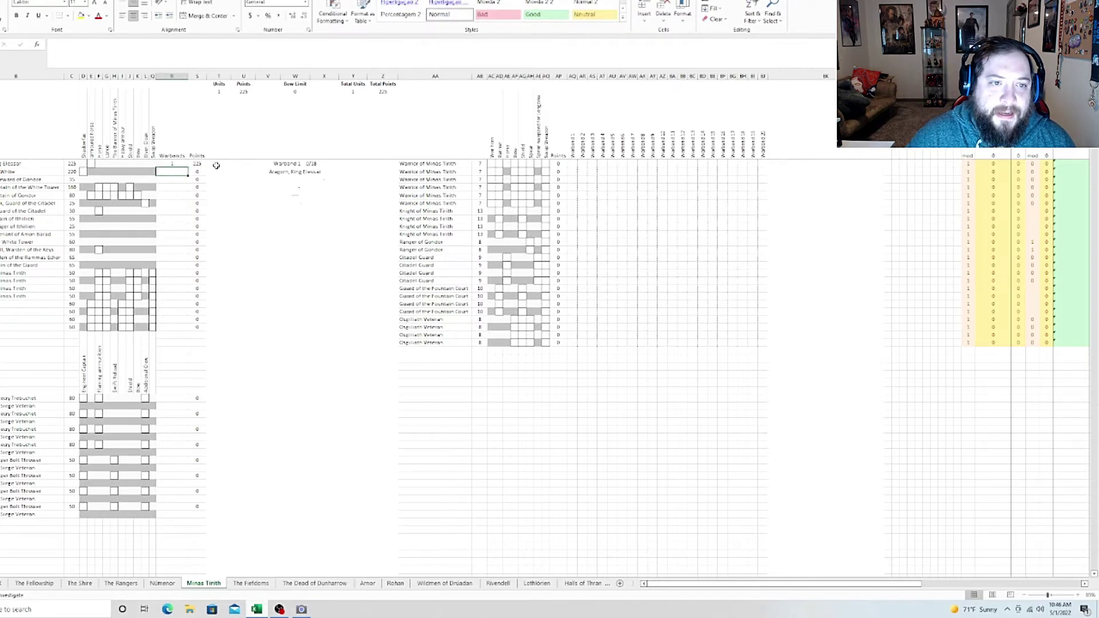
# Tick Aragorn's armoured horse option with a 1, raising Warband 1 to 240 points
pyautogui.click(90, 164)
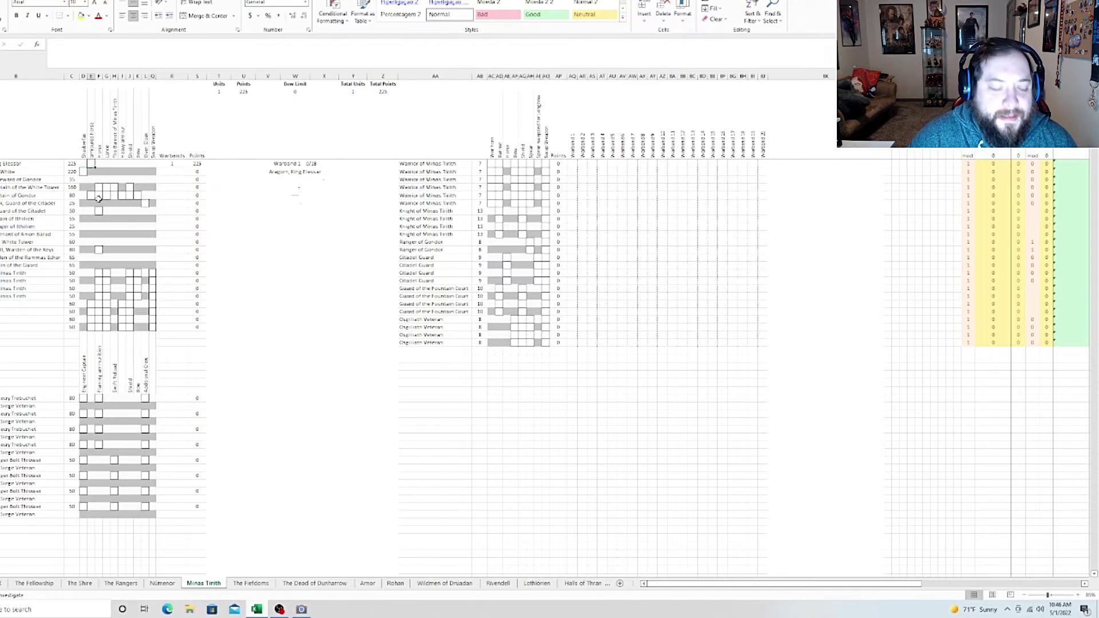
pyautogui.write('1')
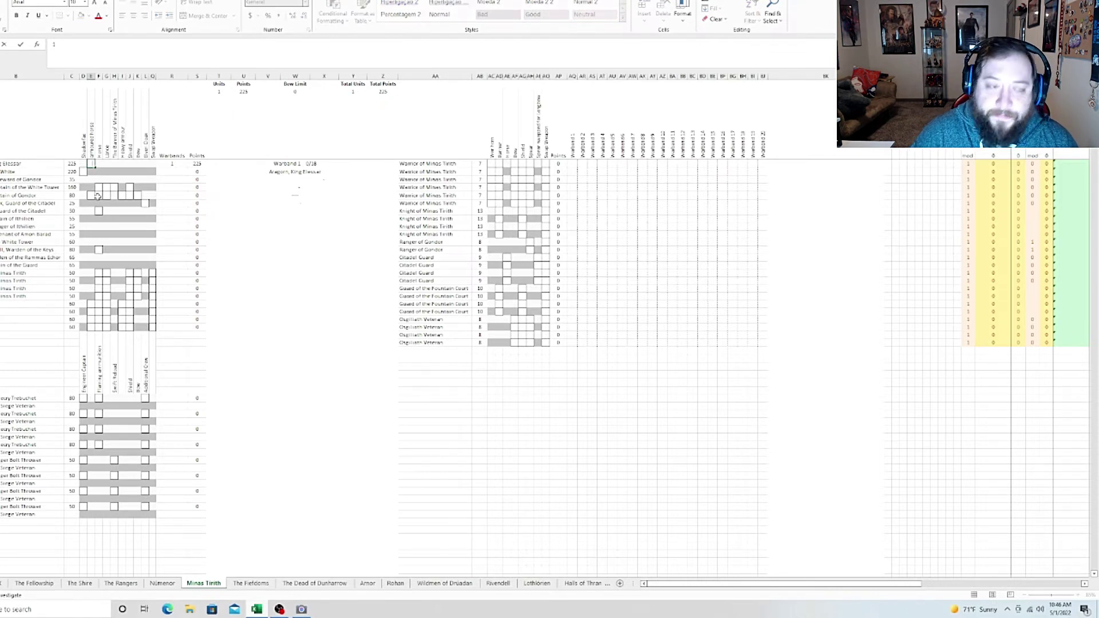
pyautogui.press('Return')
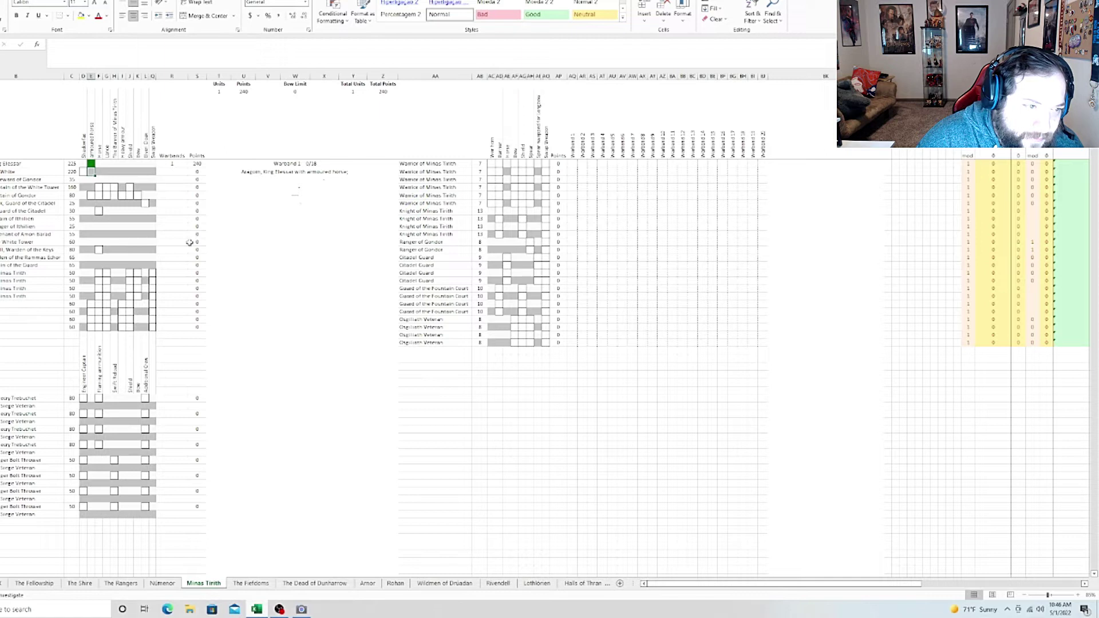
pyautogui.click(169, 240)
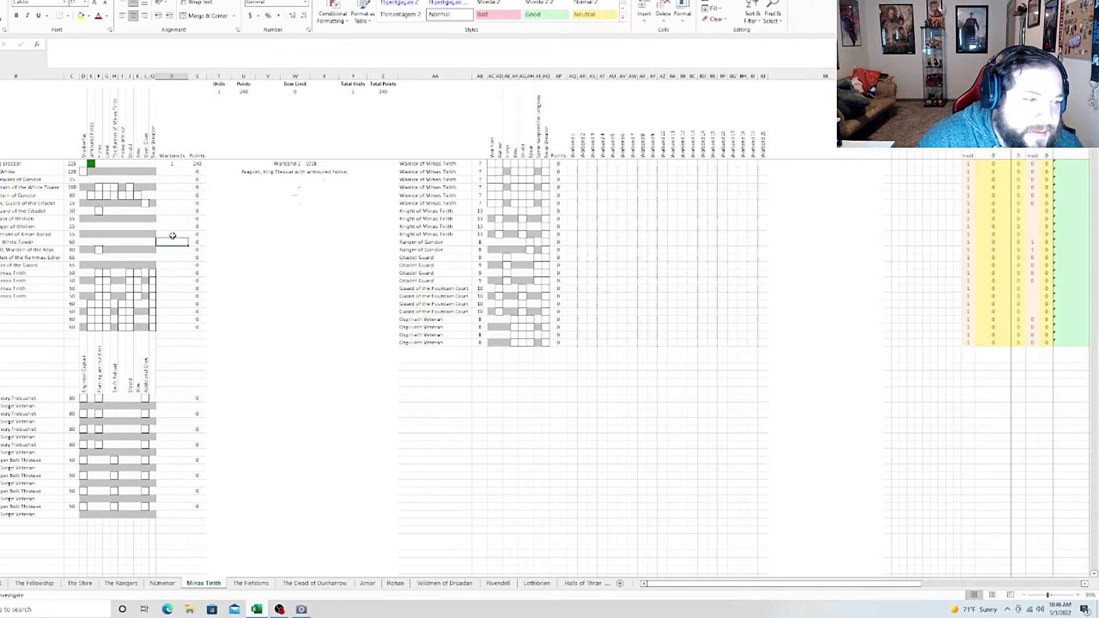
pyautogui.click(171, 249)
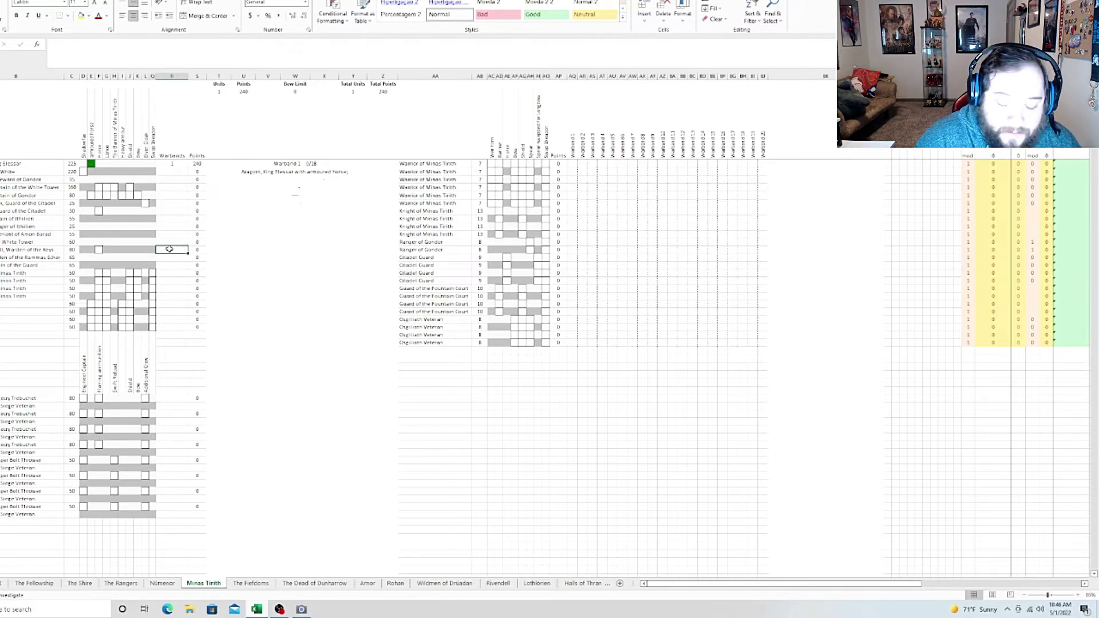
# Enter 2 for Hurin and 3 for Imrahil in column R, totalling 385 points
pyautogui.write('2')
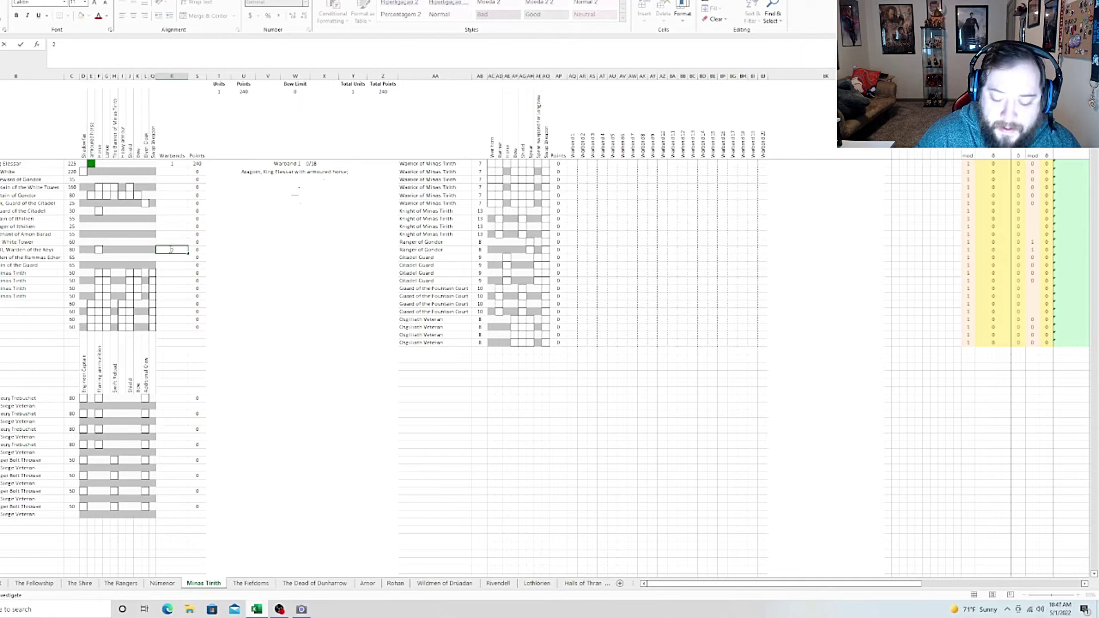
pyautogui.press('Return')
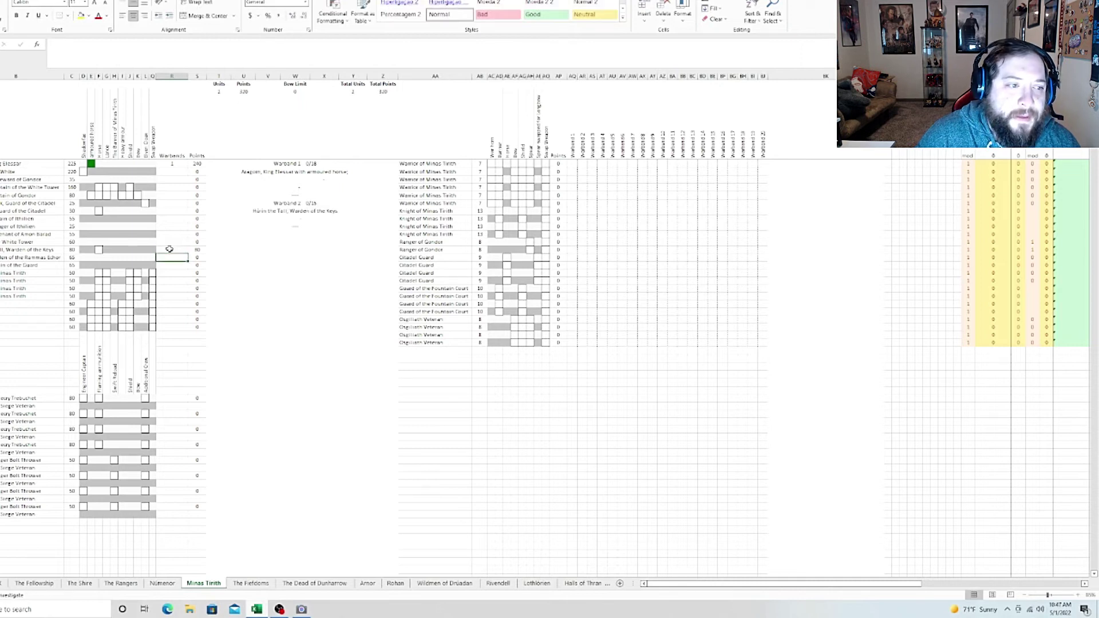
pyautogui.write('3')
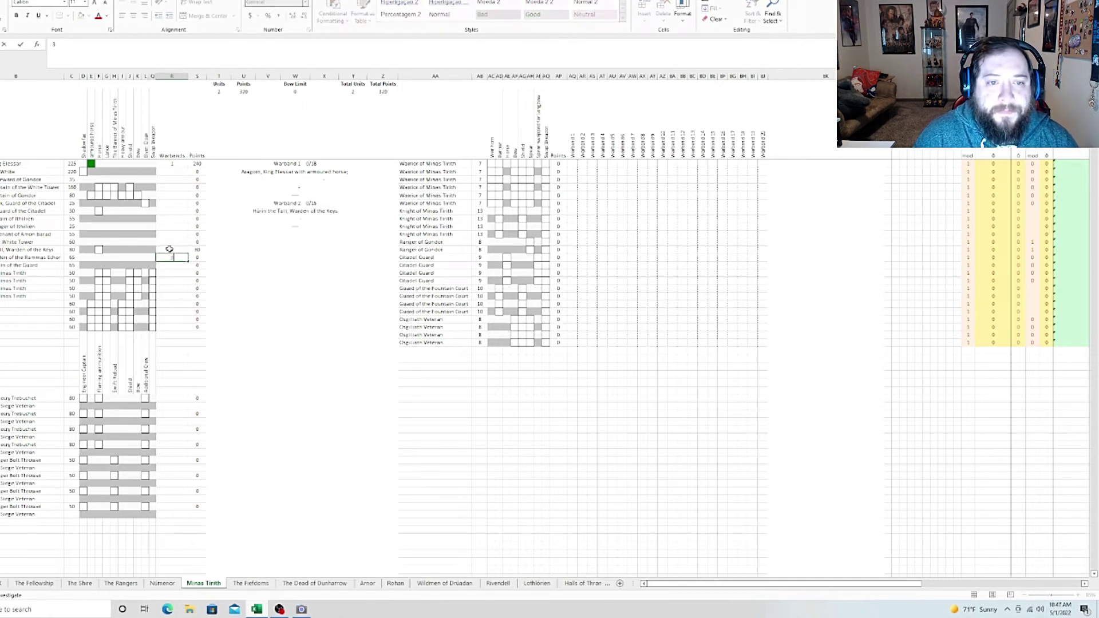
pyautogui.press('Return')
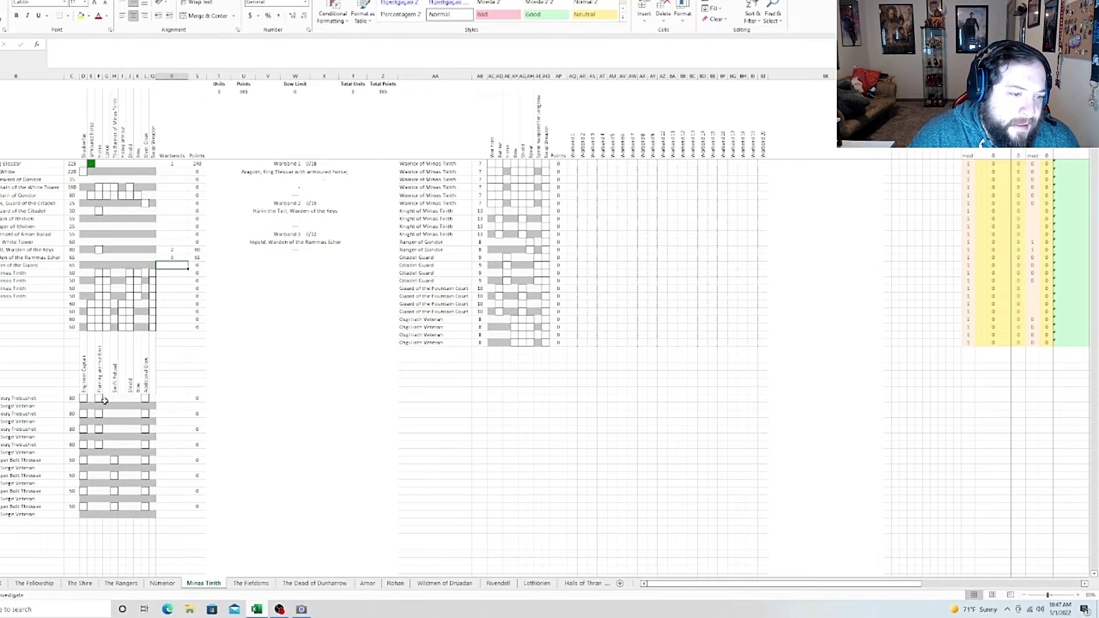
# Set the Gondor Battlecry Trebuchet's warband to 4 after first entering 1, reaching 465 points
pyautogui.click(172, 364)
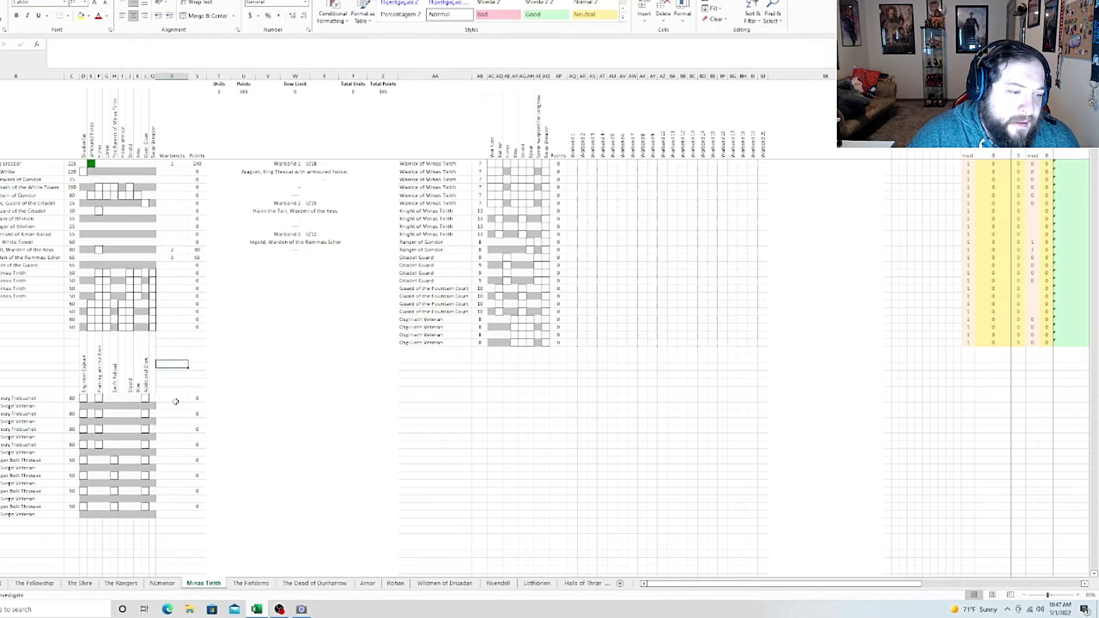
pyautogui.click(171, 398)
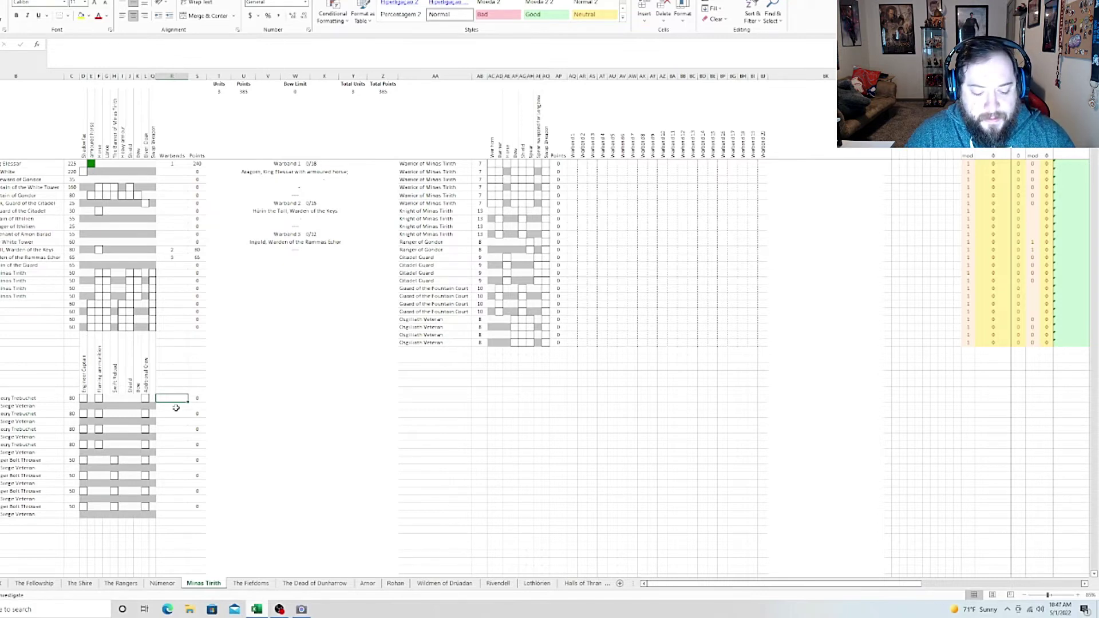
pyautogui.write('1')
pyautogui.press('Return')
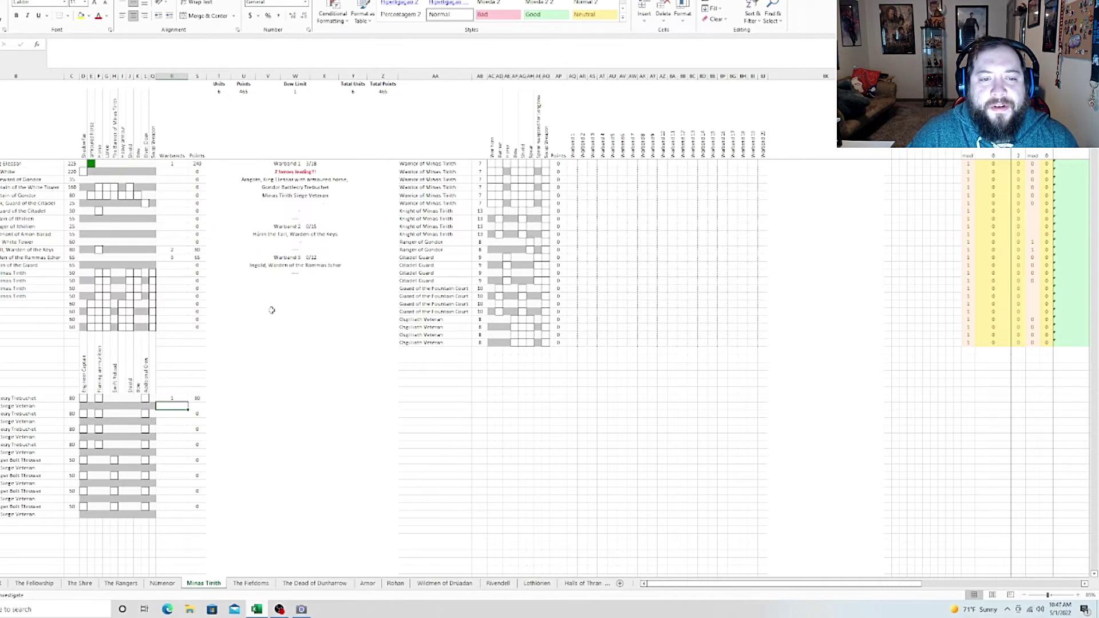
pyautogui.click(179, 399)
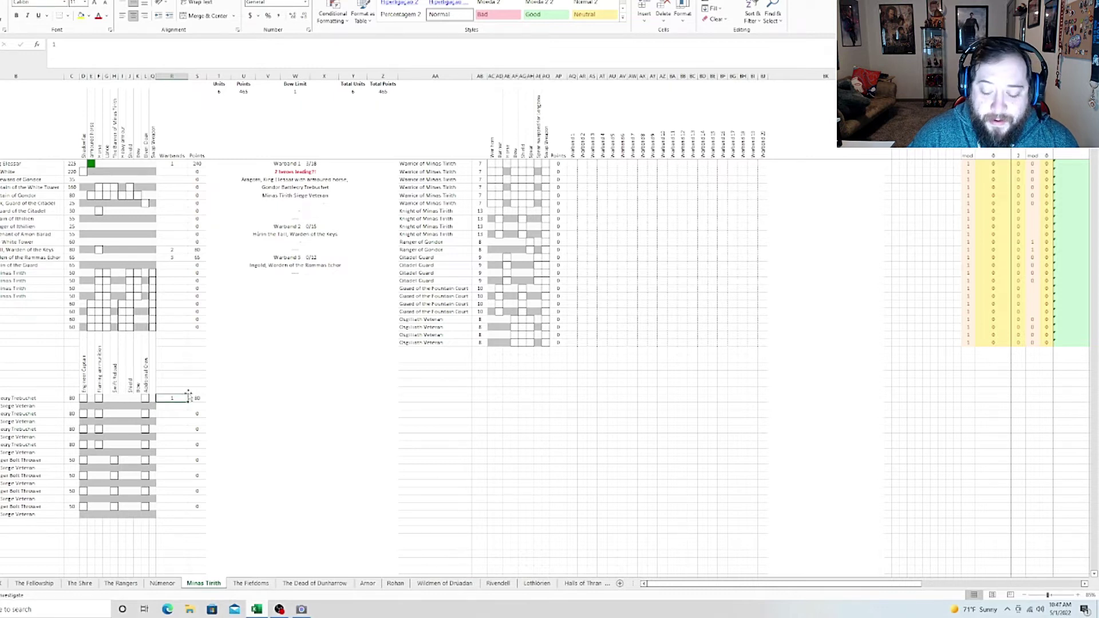
pyautogui.press('BackSpace')
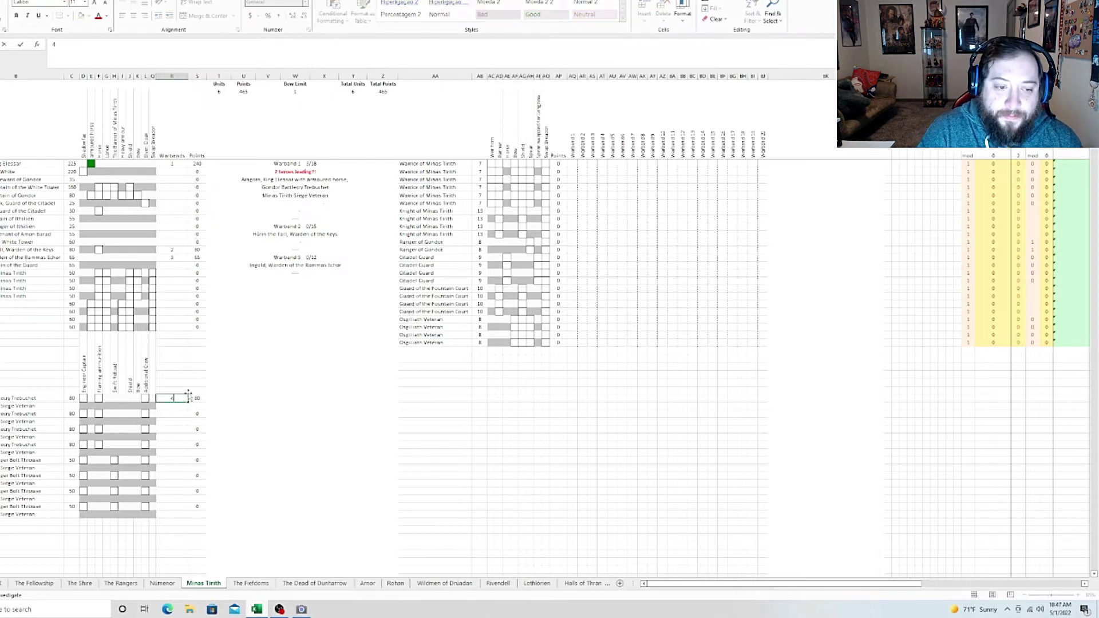
pyautogui.press('Return')
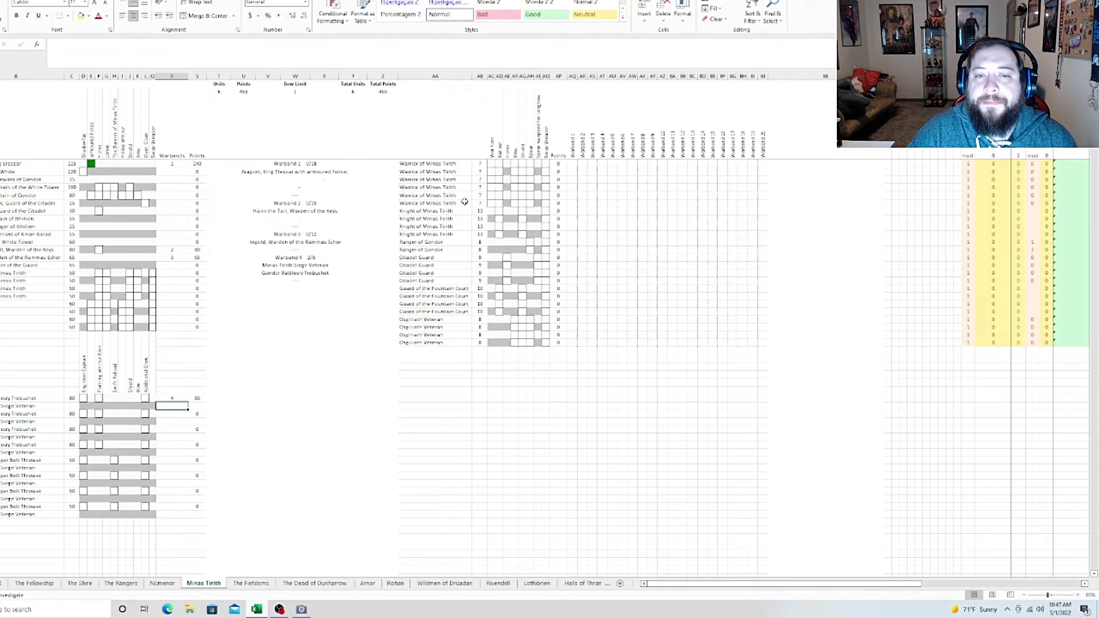
# Enter 4 Warriors of Minas Tirith in Warband 1's column AQ and tick their shield upgrade
pyautogui.click(572, 164)
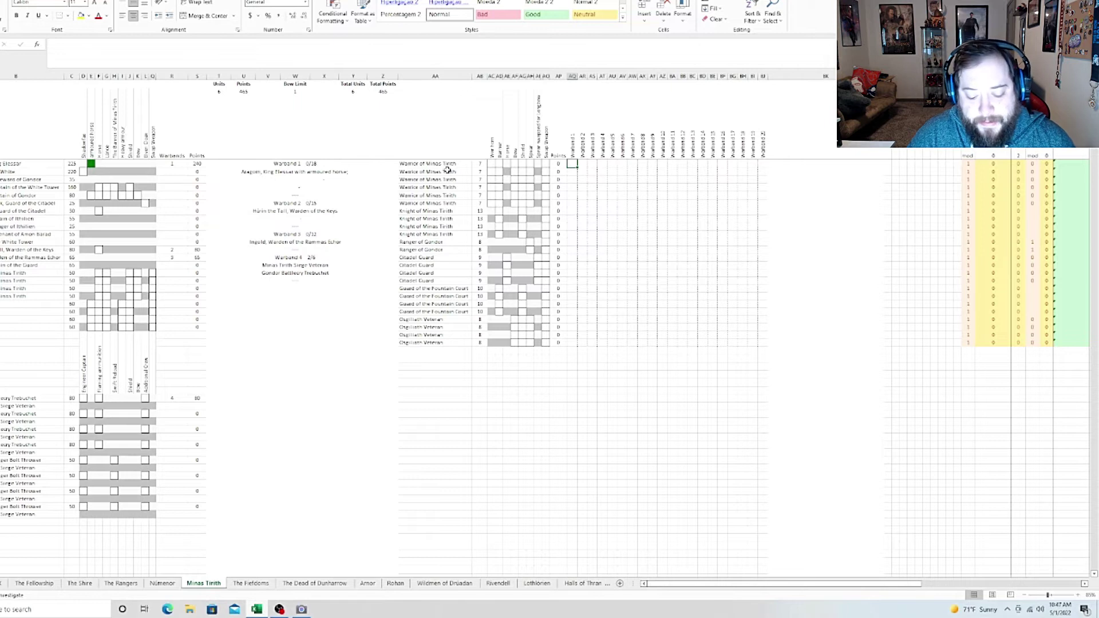
pyautogui.write('3')
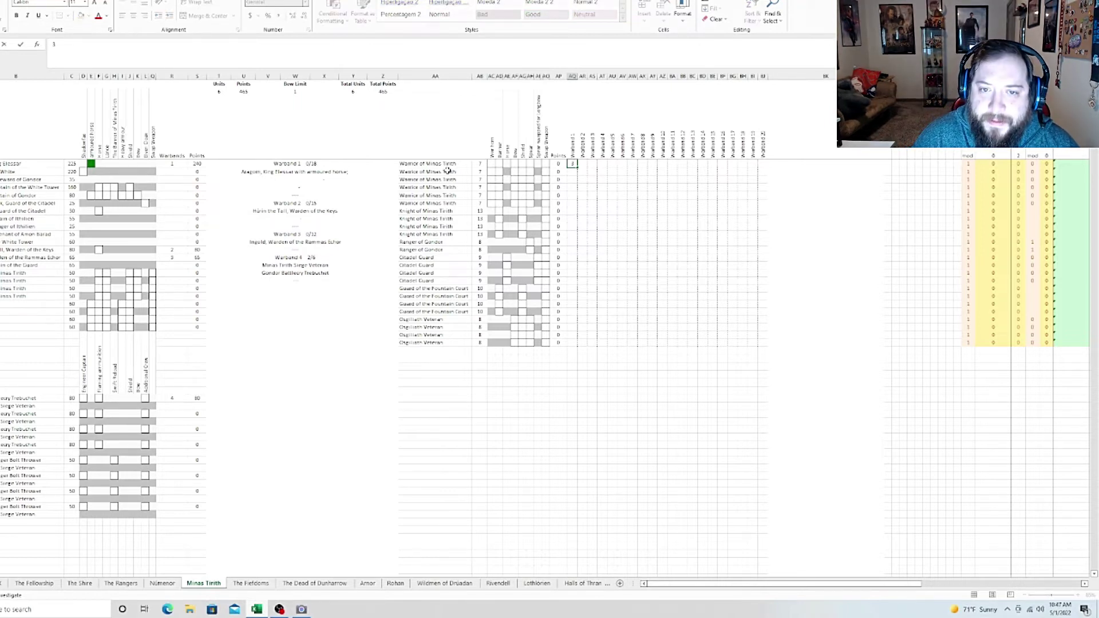
pyautogui.press('Return')
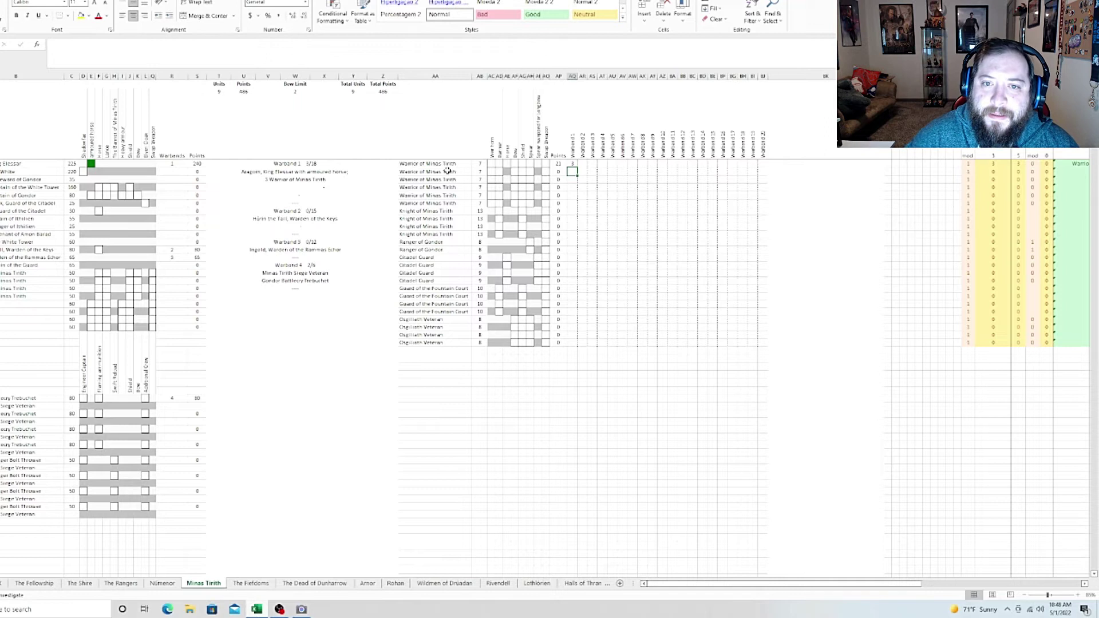
pyautogui.click(522, 163)
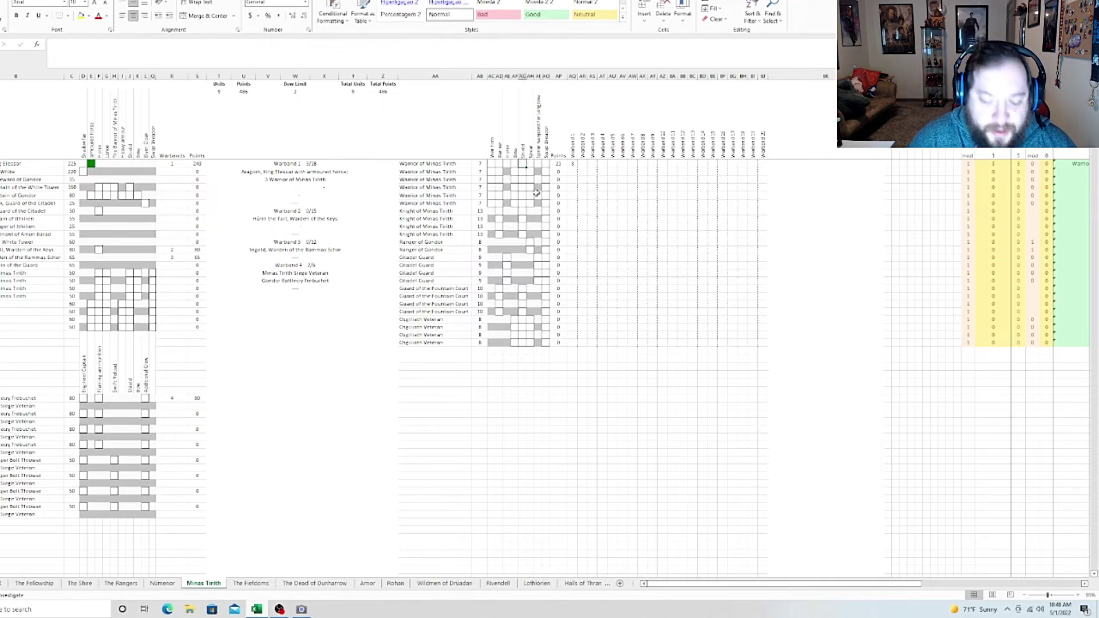
pyautogui.write('1')
pyautogui.press('Return')
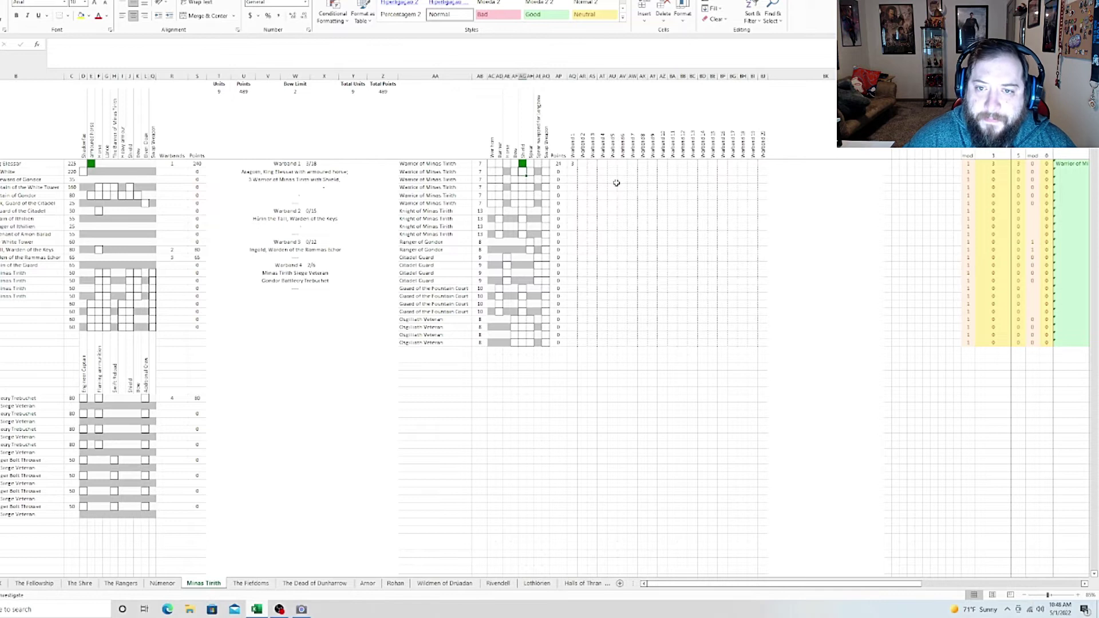
pyautogui.click(573, 164)
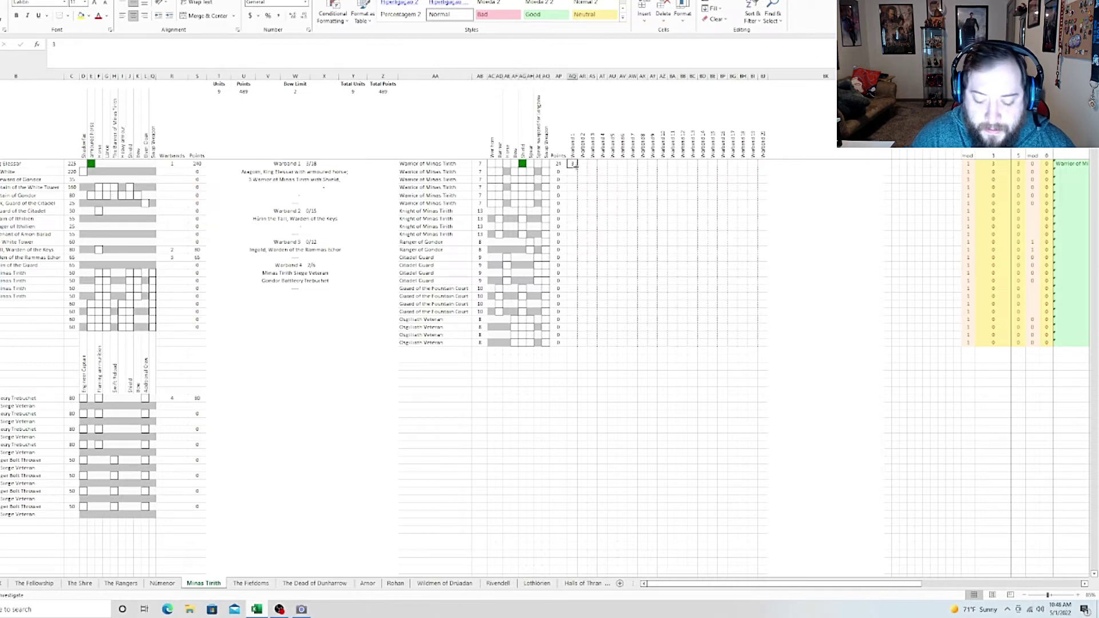
pyautogui.press('BackSpace')
pyautogui.write('4')
pyautogui.press('Return')
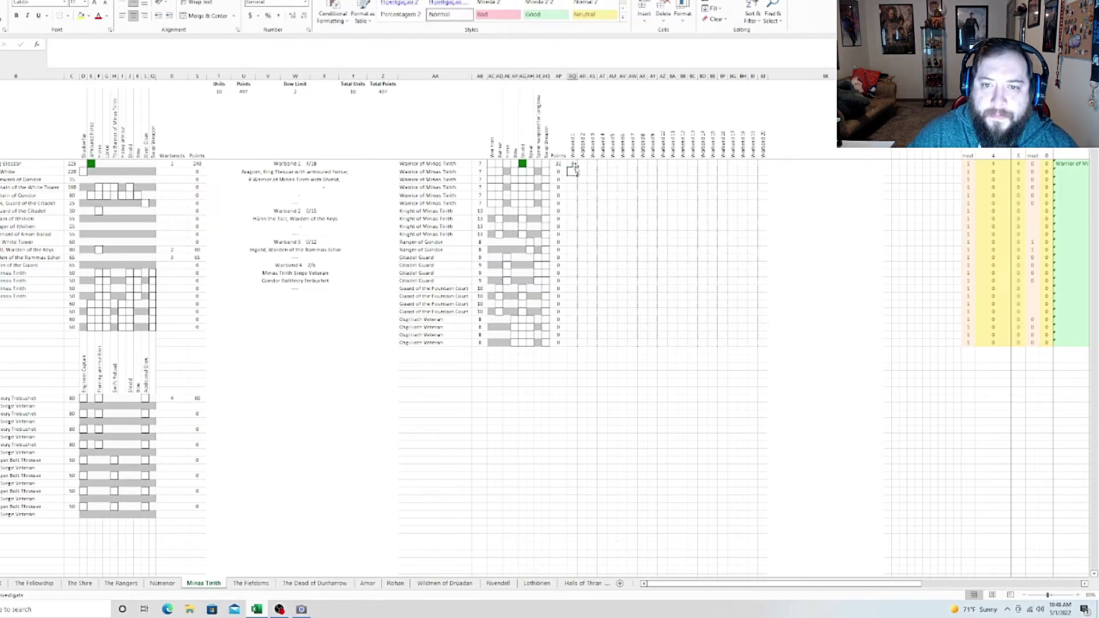
pyautogui.click(522, 172)
# Enter 1 in the Shield and Spear columns of the second Warrior row
pyautogui.write('1')
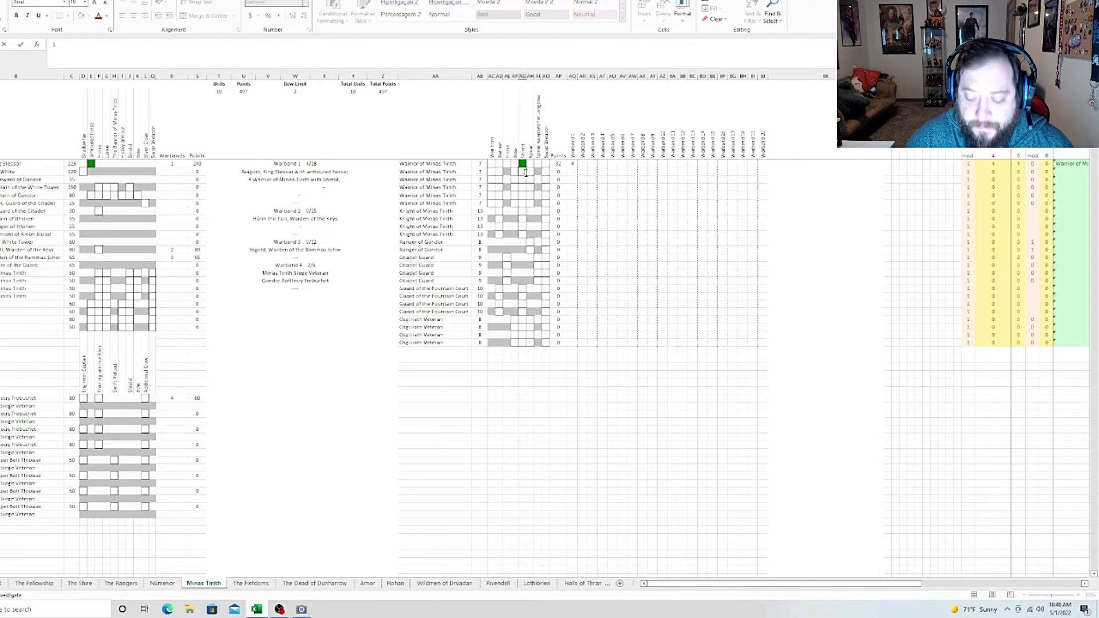
pyautogui.press('Return')
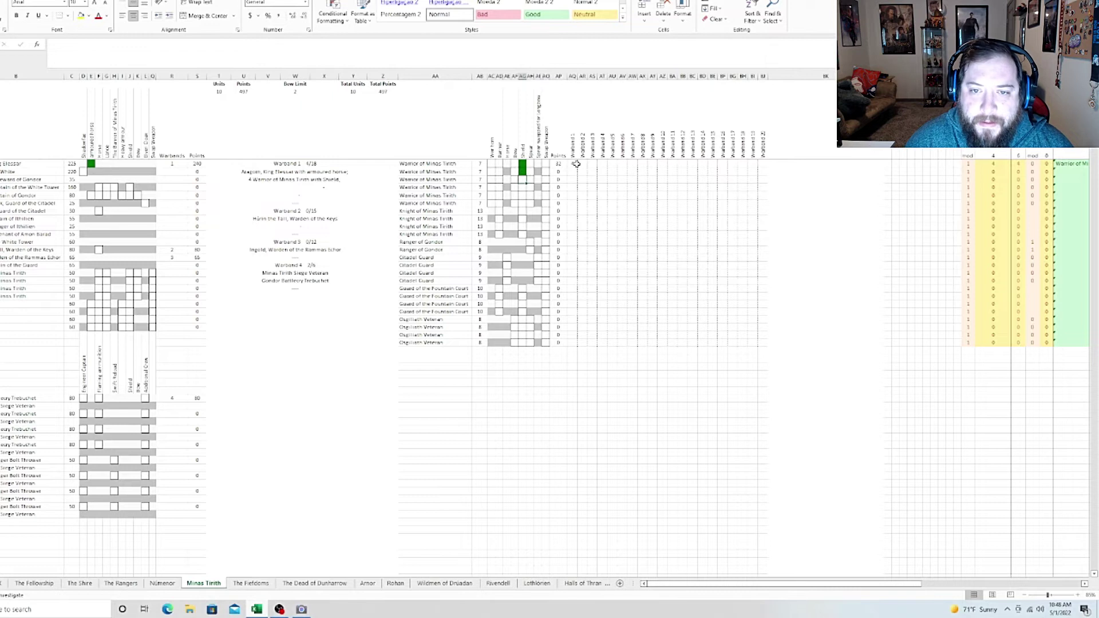
pyautogui.click(531, 172)
pyautogui.write('1')
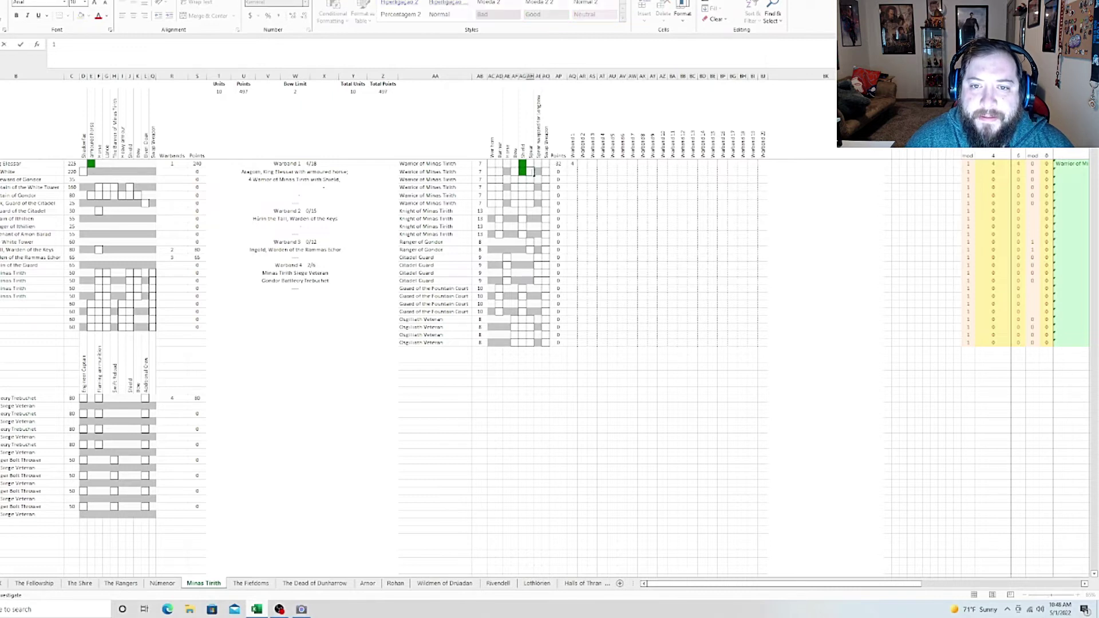
pyautogui.press('Return')
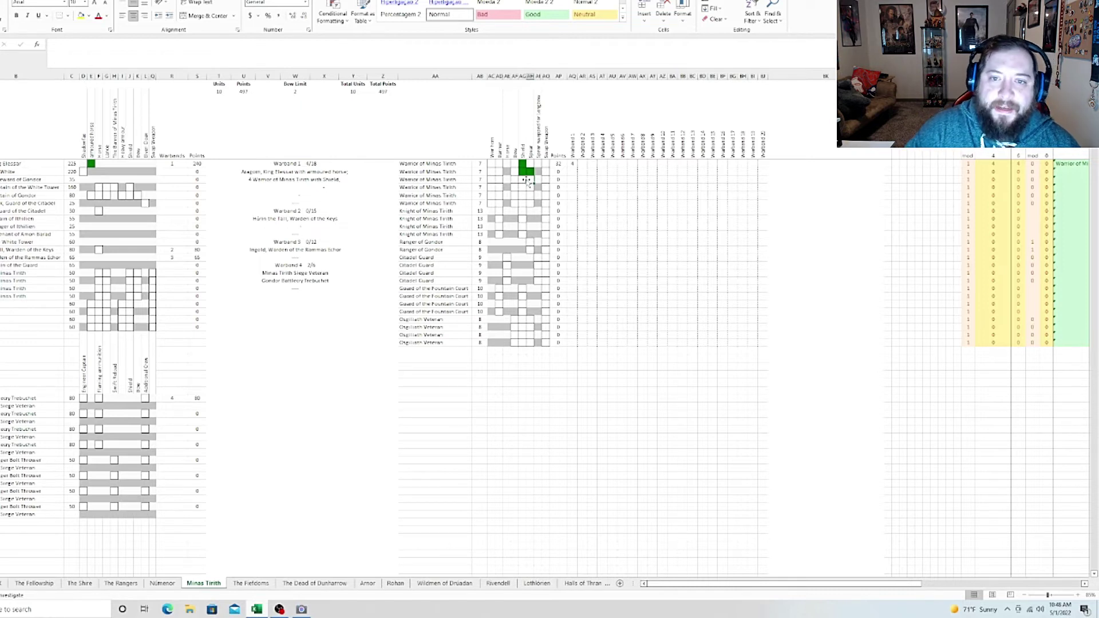
# Tick an upgrade on the third Warrior row, then clear its unwanted spear tick
pyautogui.click(523, 179)
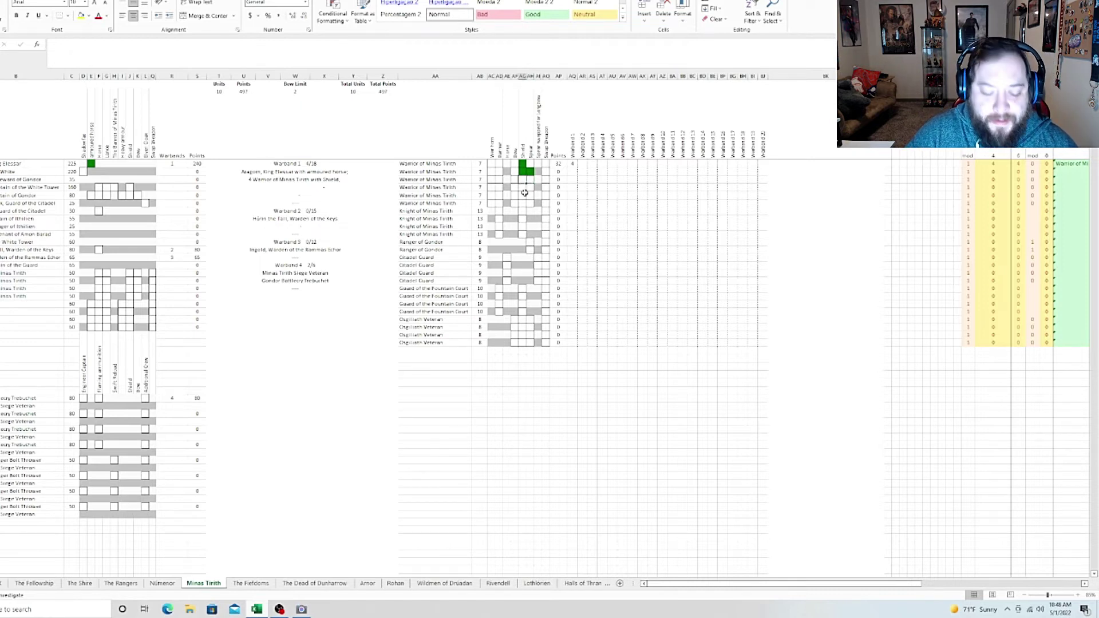
pyautogui.write('1')
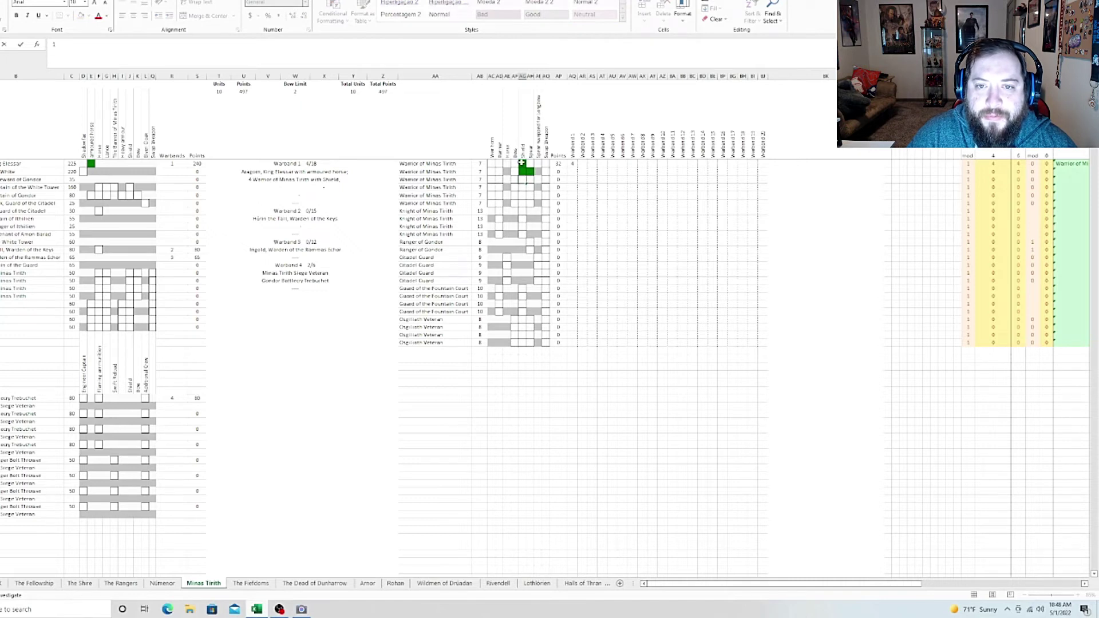
pyautogui.press('Return')
pyautogui.write('1')
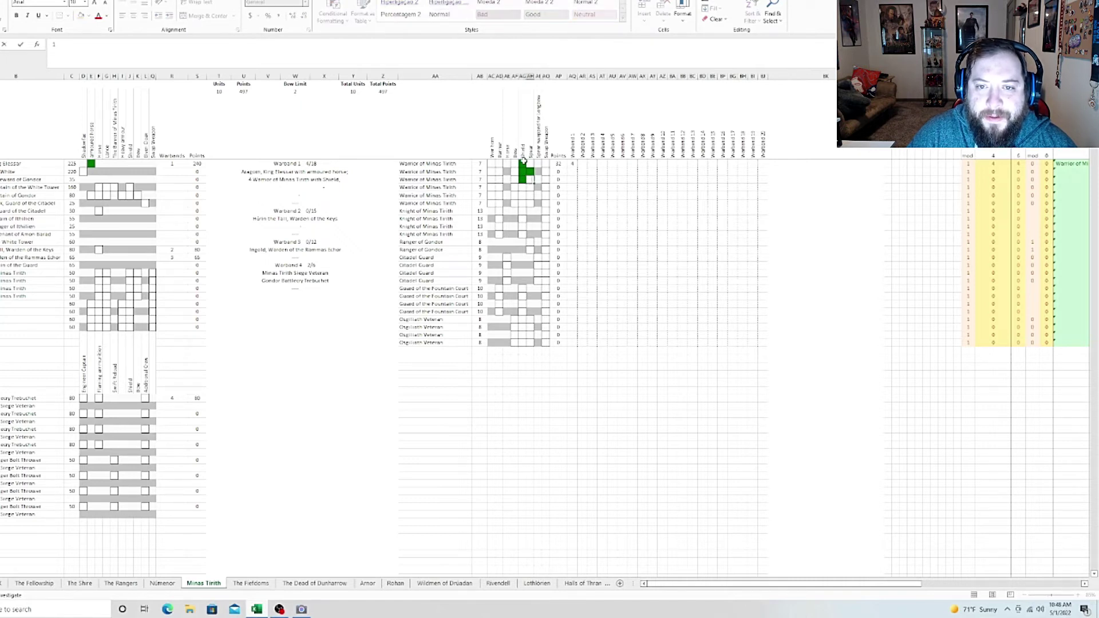
pyautogui.press('Return')
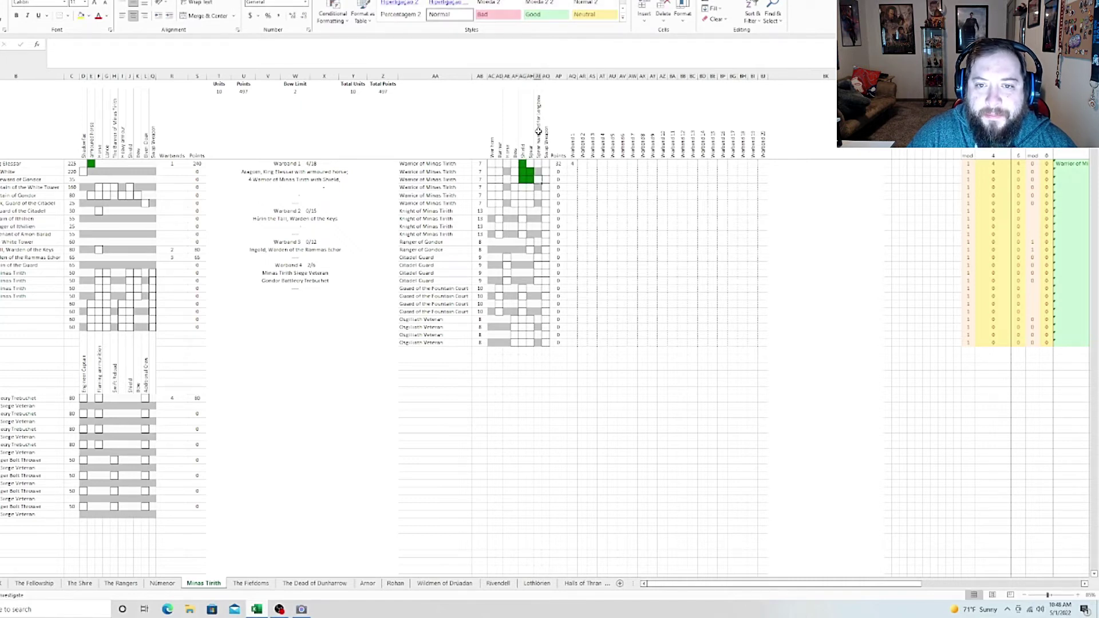
pyautogui.click(530, 180)
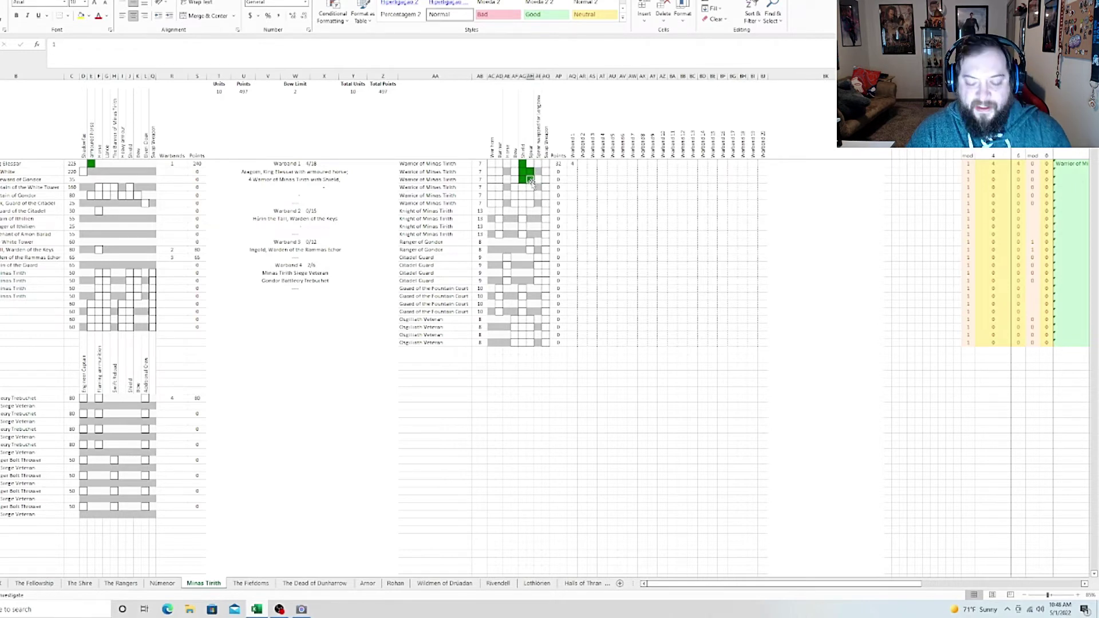
pyautogui.press('BackSpace')
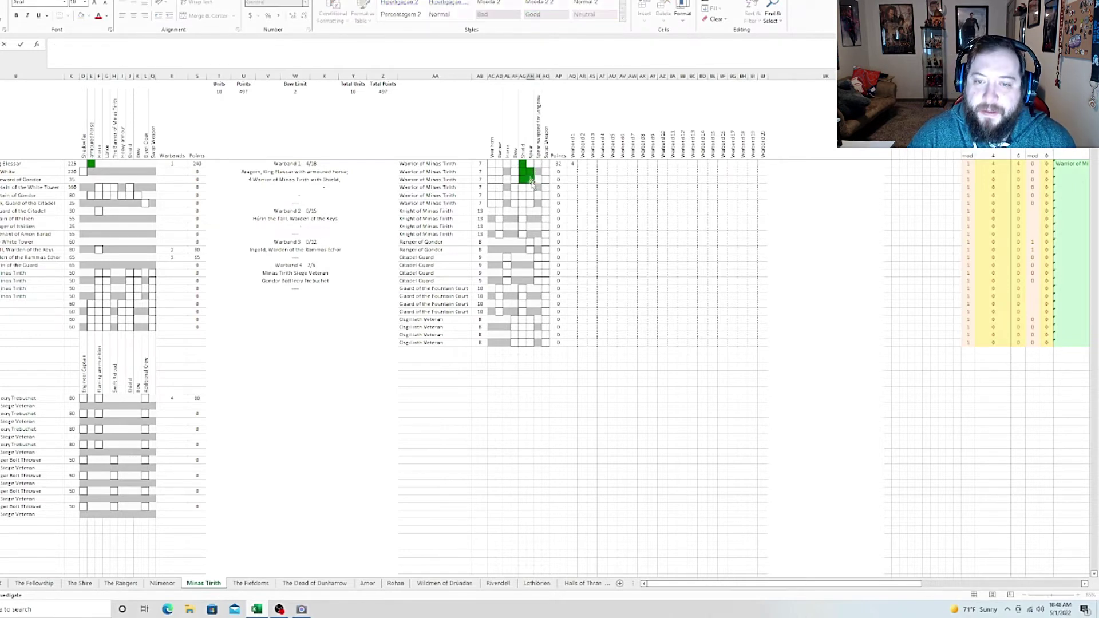
pyautogui.press('Escape')
pyautogui.press('BackSpace')
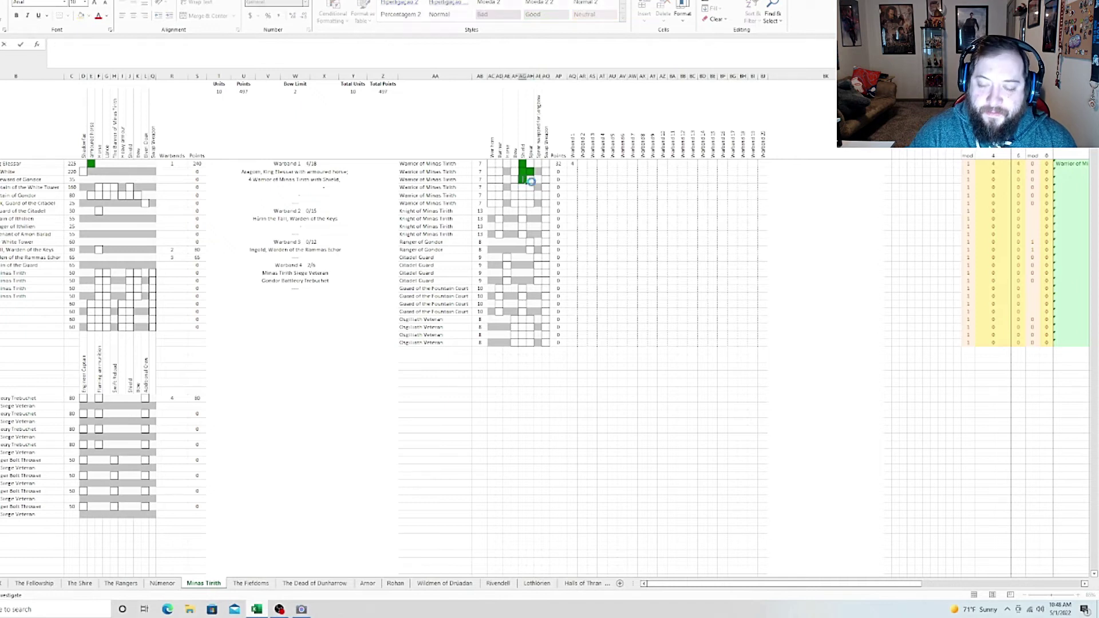
pyautogui.press('Return')
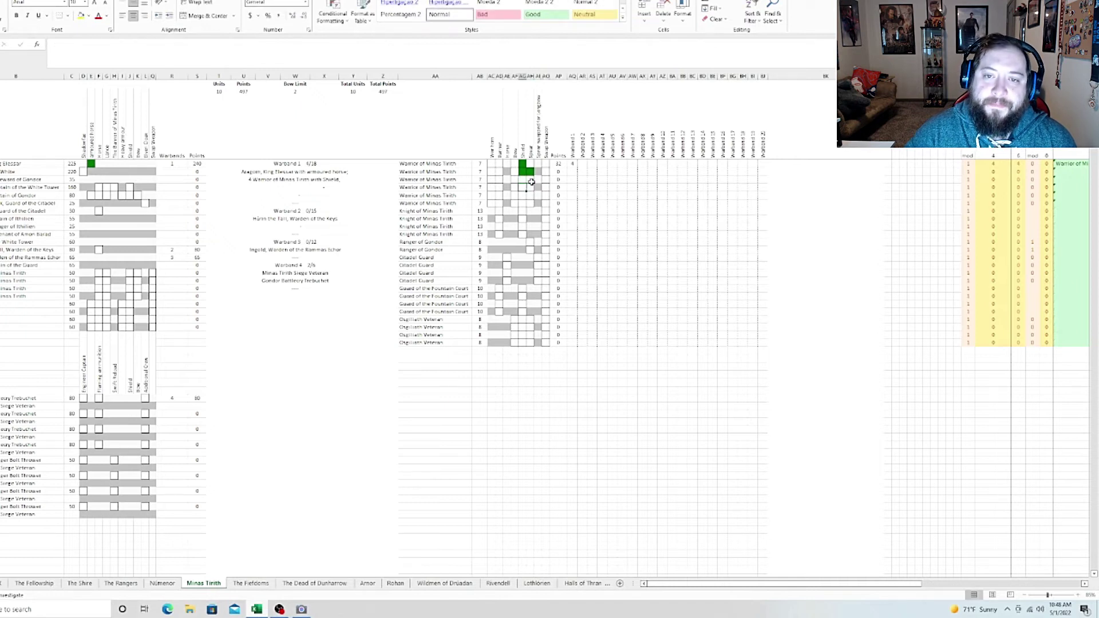
# Set Warband 1 to 5 in the first Warrior row and 4 in the second Warrior row
pyautogui.click(574, 164)
pyautogui.write('4')
pyautogui.press('Return')
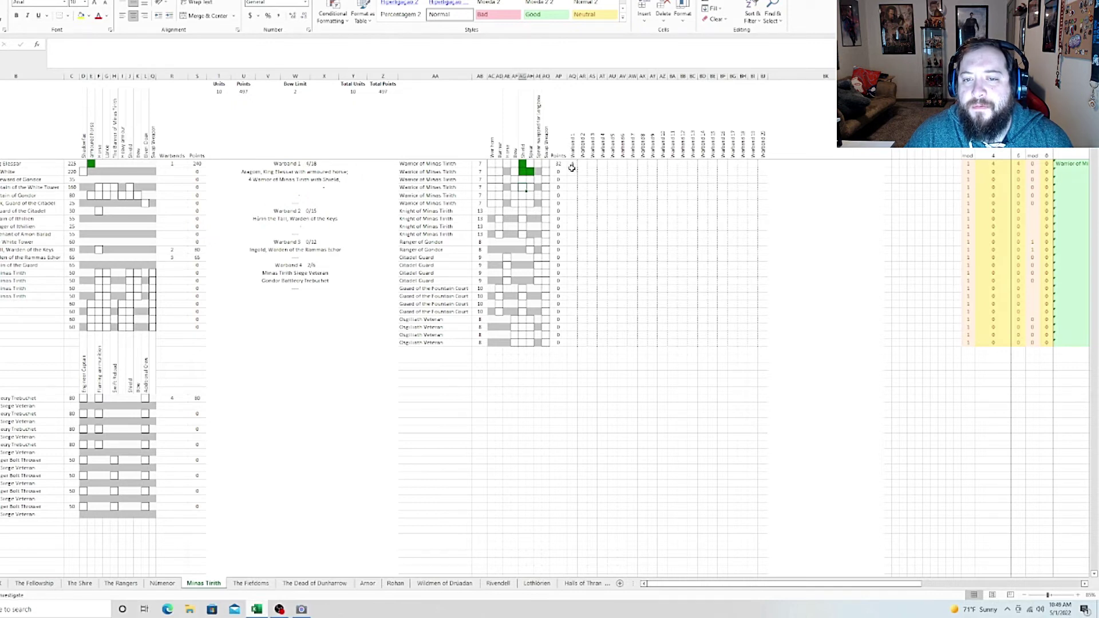
pyautogui.click(572, 172)
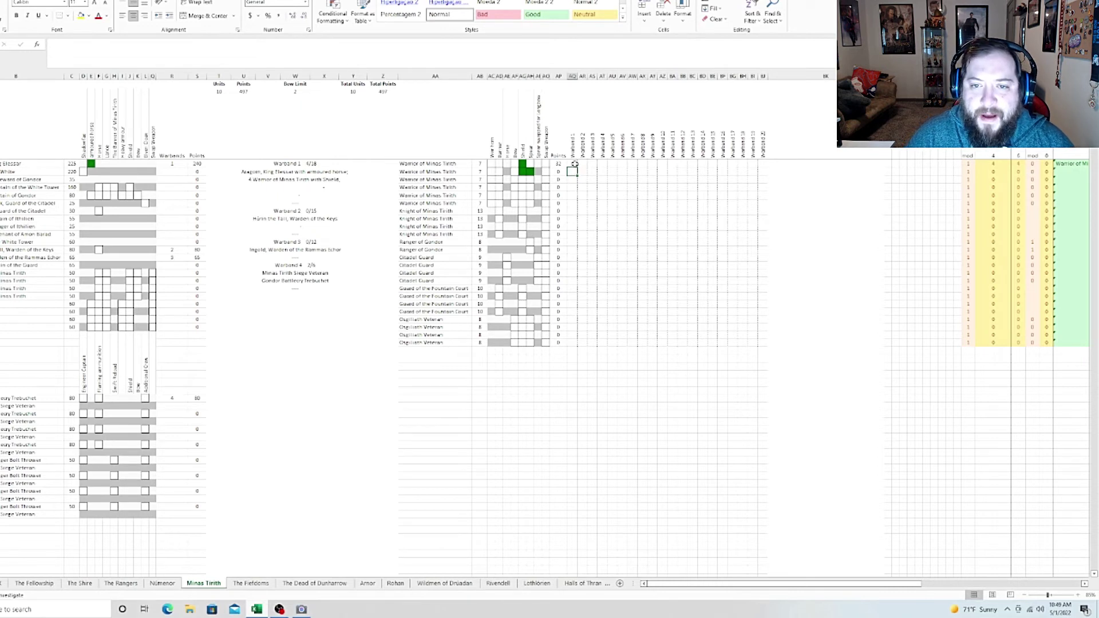
pyautogui.click(573, 163)
pyautogui.press('BackSpace')
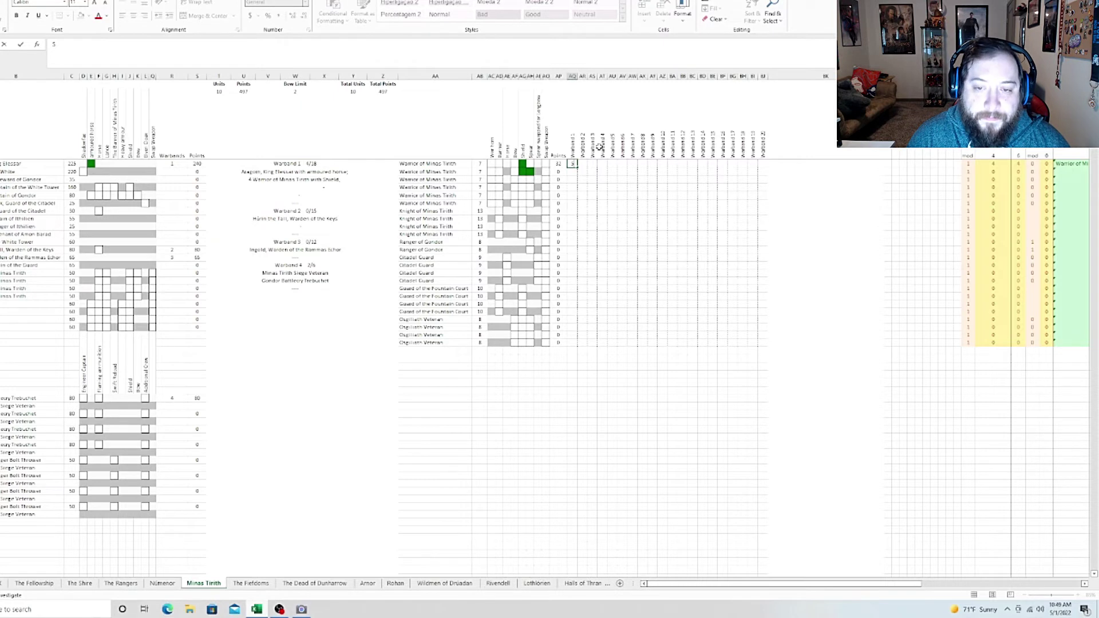
pyautogui.press('Return')
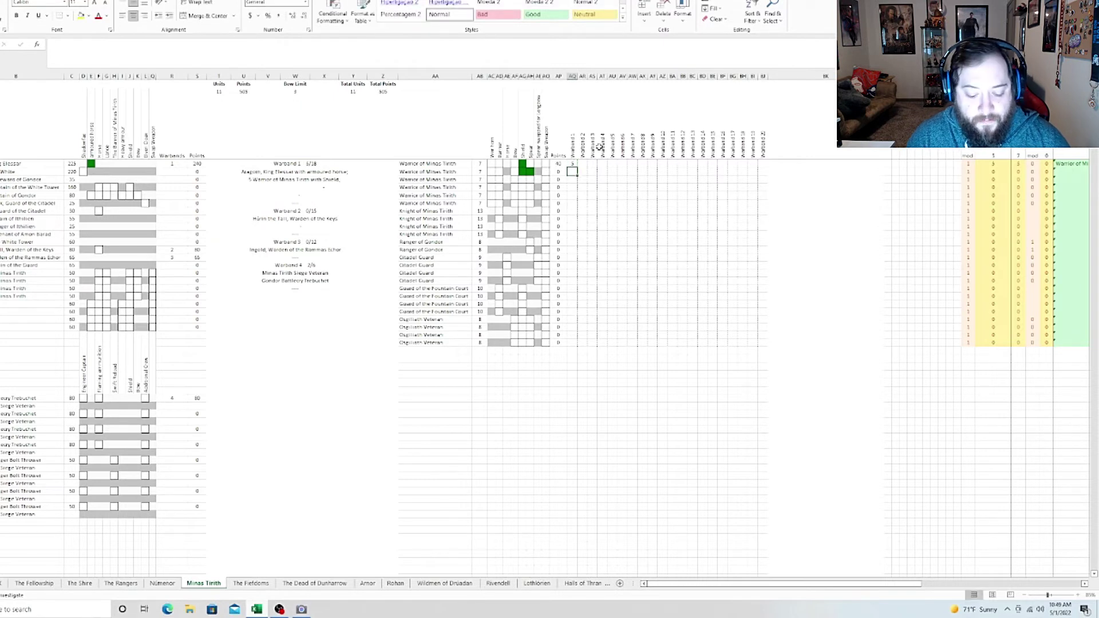
pyautogui.write('4')
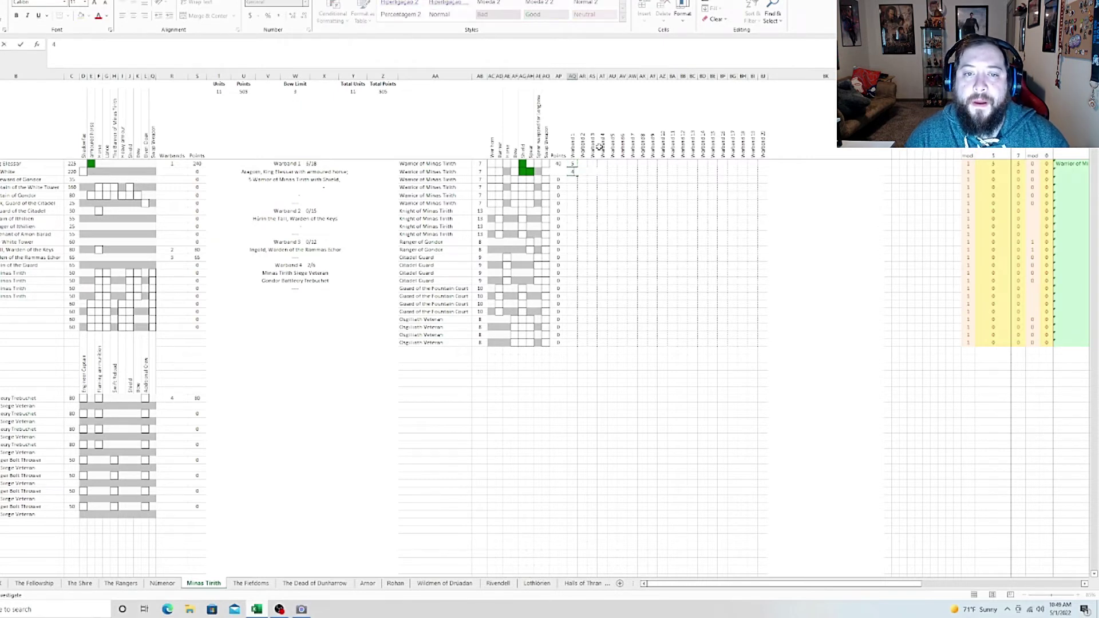
pyautogui.press('Return')
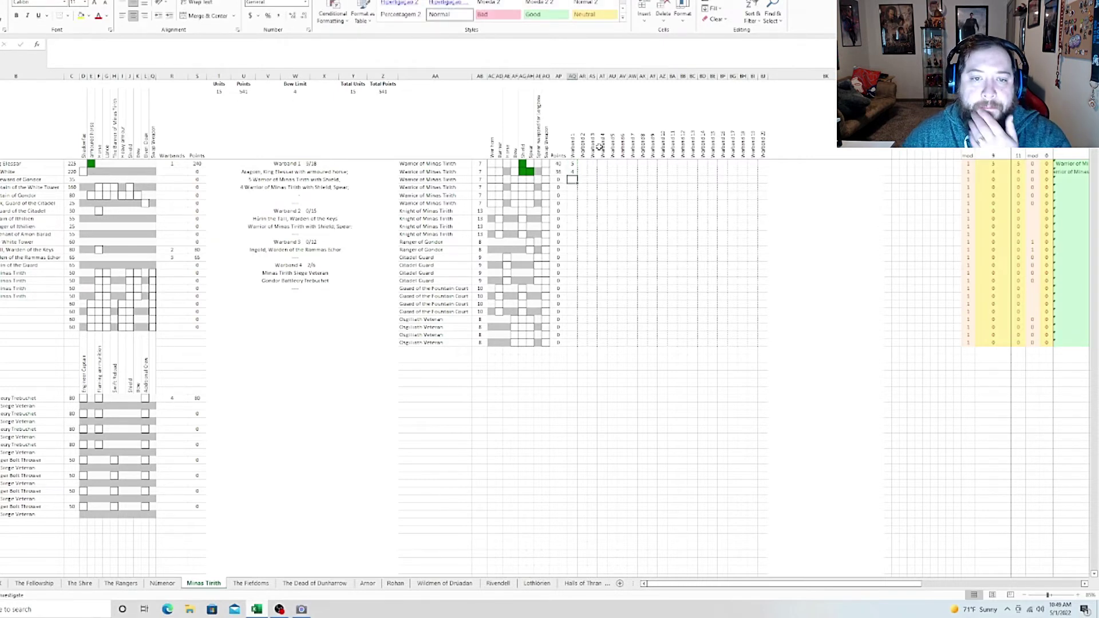
# Give the Knight a shield (1) and put 2 Knights in Warband 1
pyautogui.click(522, 211)
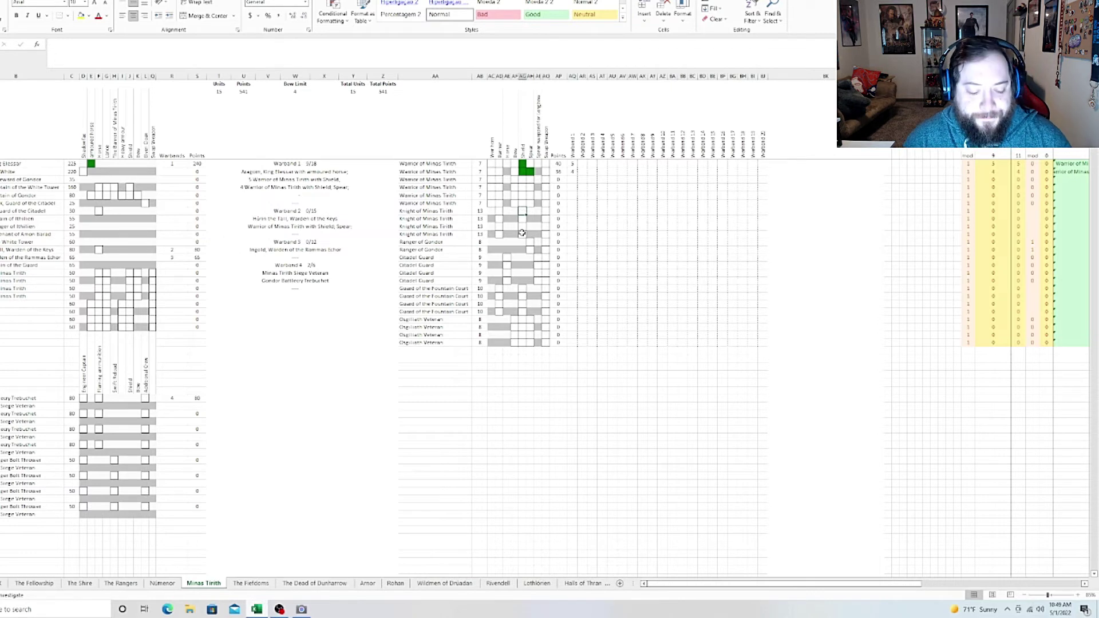
pyautogui.write('1')
pyautogui.press('Return')
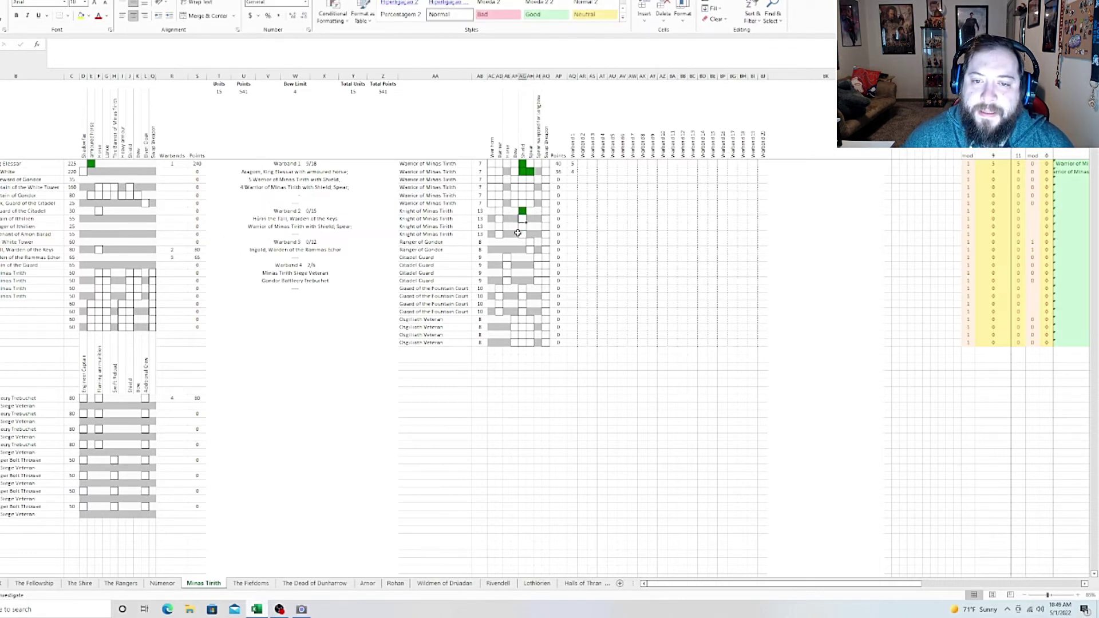
pyautogui.click(571, 211)
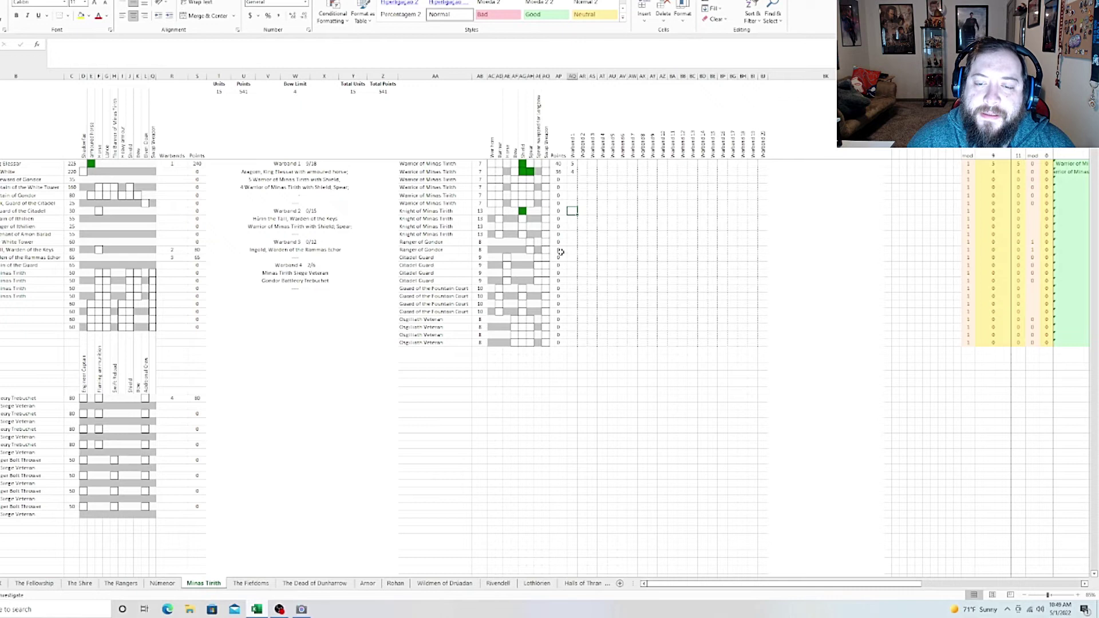
pyautogui.write('2')
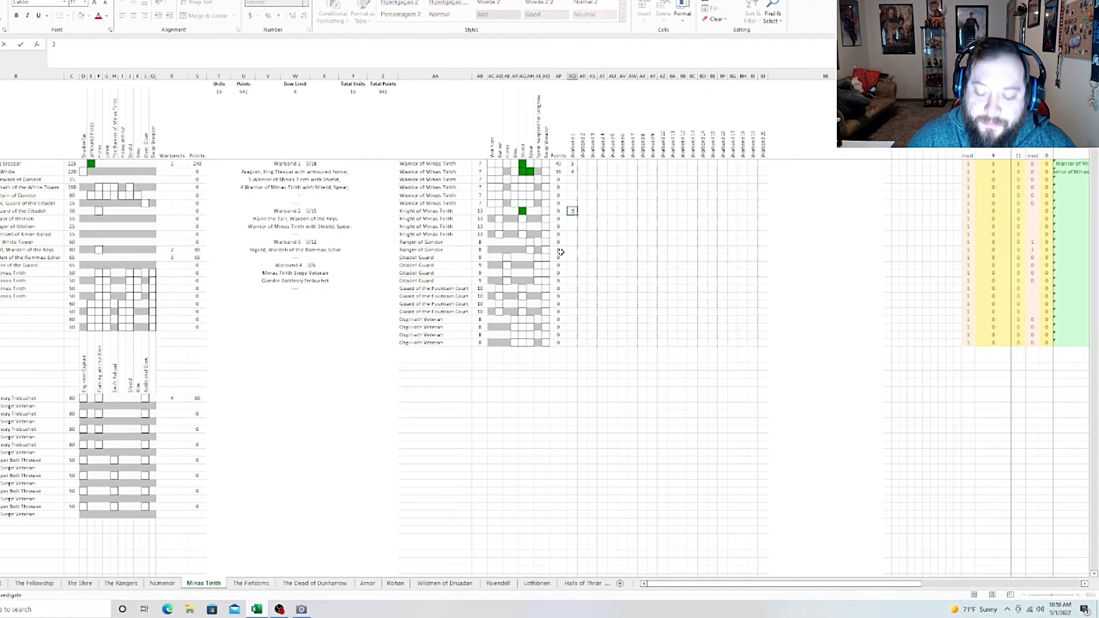
pyautogui.press('Return')
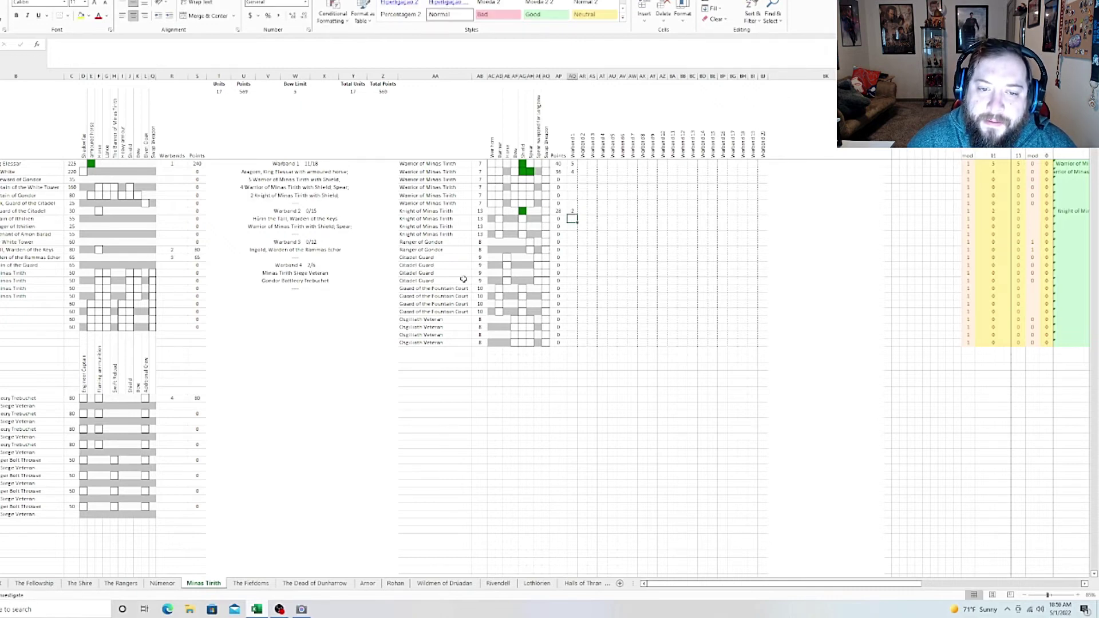
# Put 4 Guards of the Fountain Court in Warband 1 and tick their Shield option
pyautogui.click(572, 288)
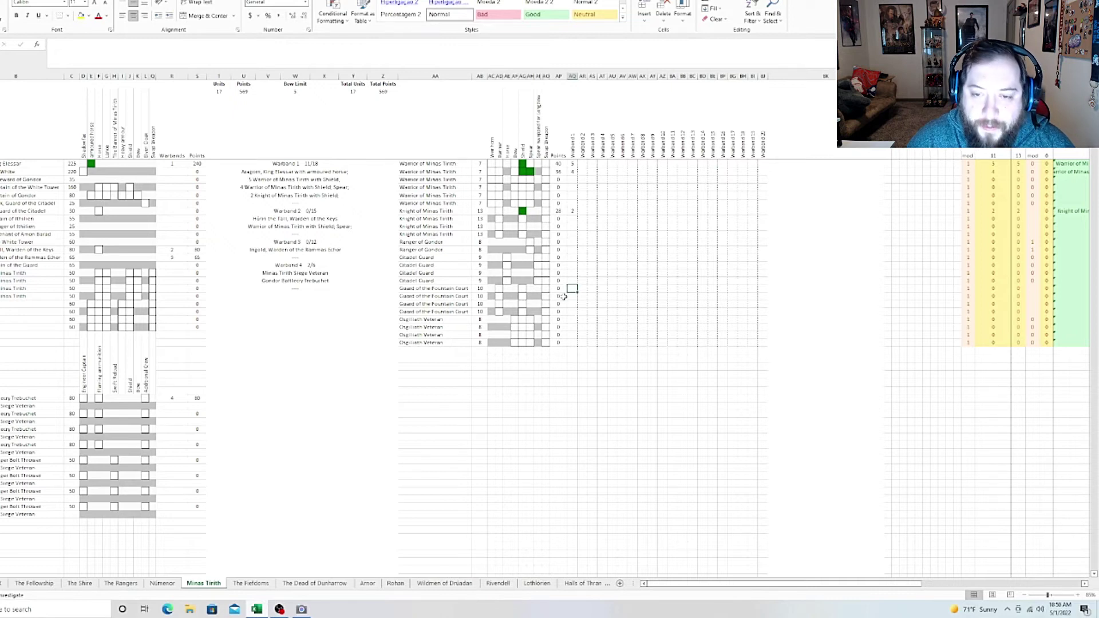
pyautogui.write('4')
pyautogui.press('Return')
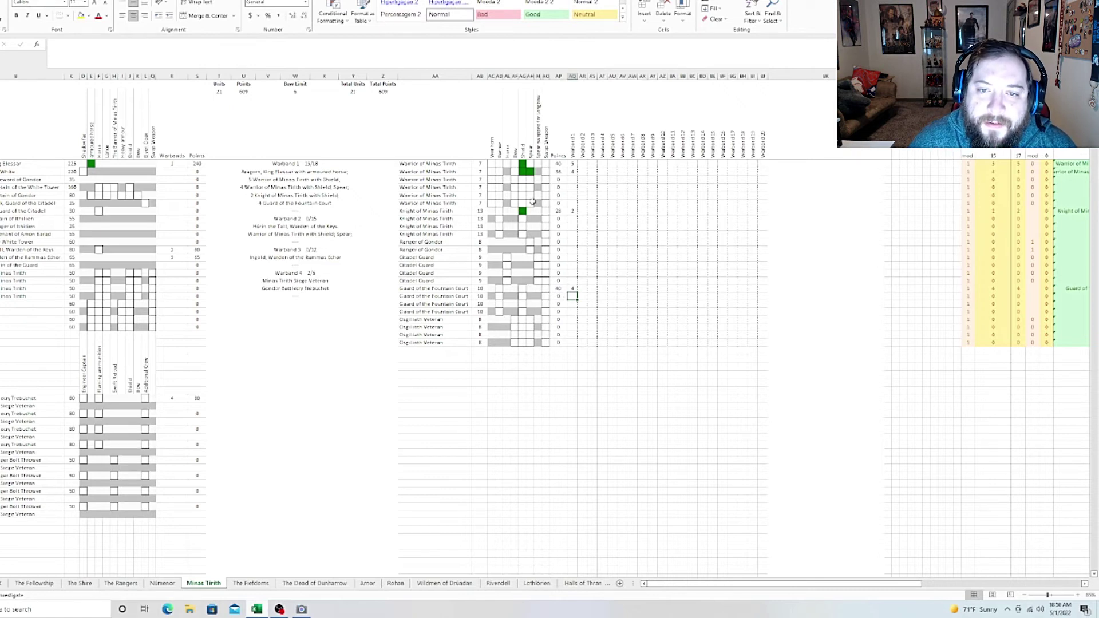
pyautogui.click(522, 294)
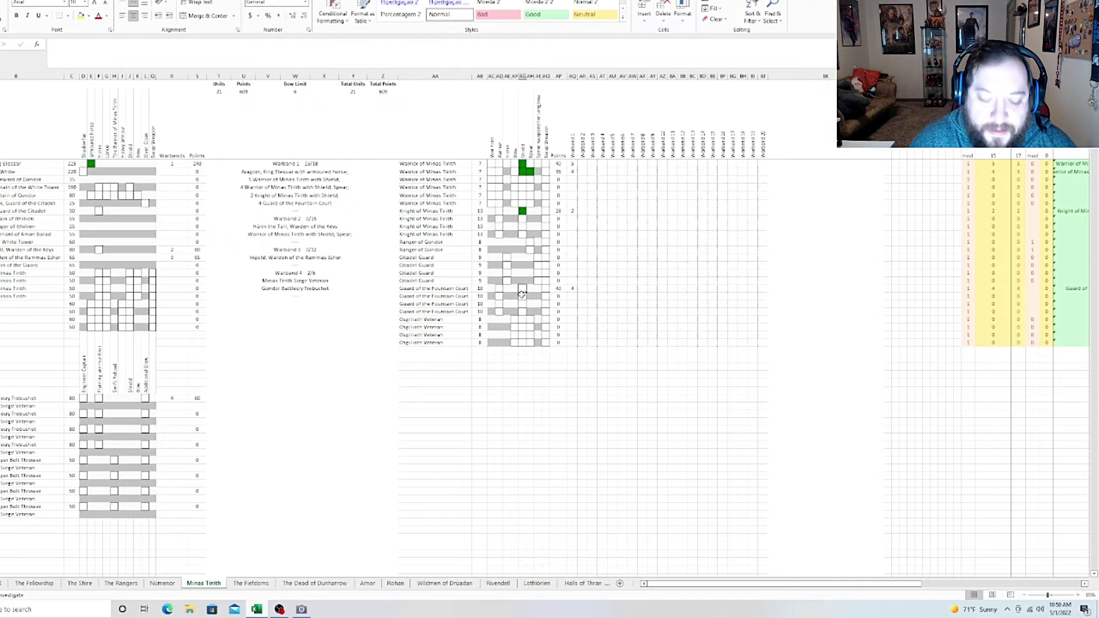
pyautogui.click(522, 294)
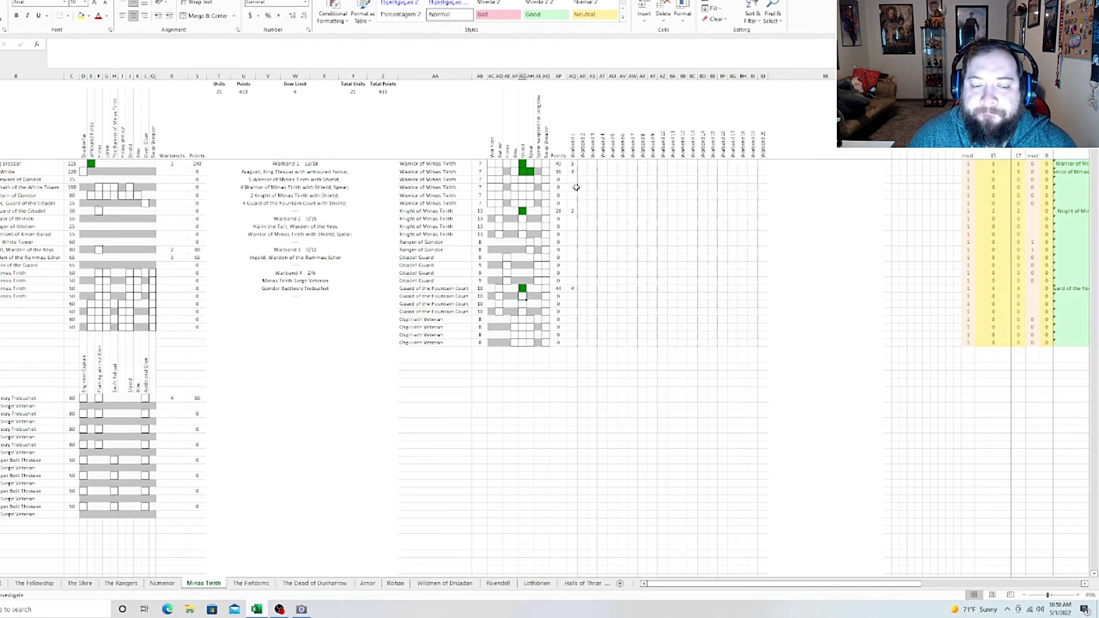
pyautogui.click(582, 164)
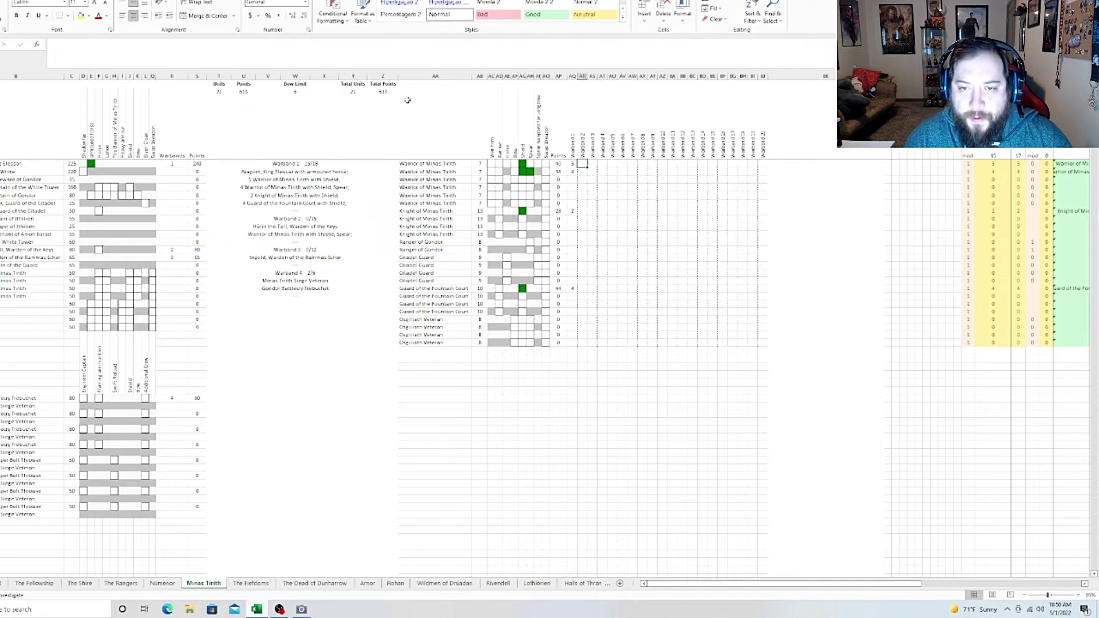
# Enter 4 in Warband 2 for both Warrior rows and the Guards row
pyautogui.write('4')
pyautogui.press('Return')
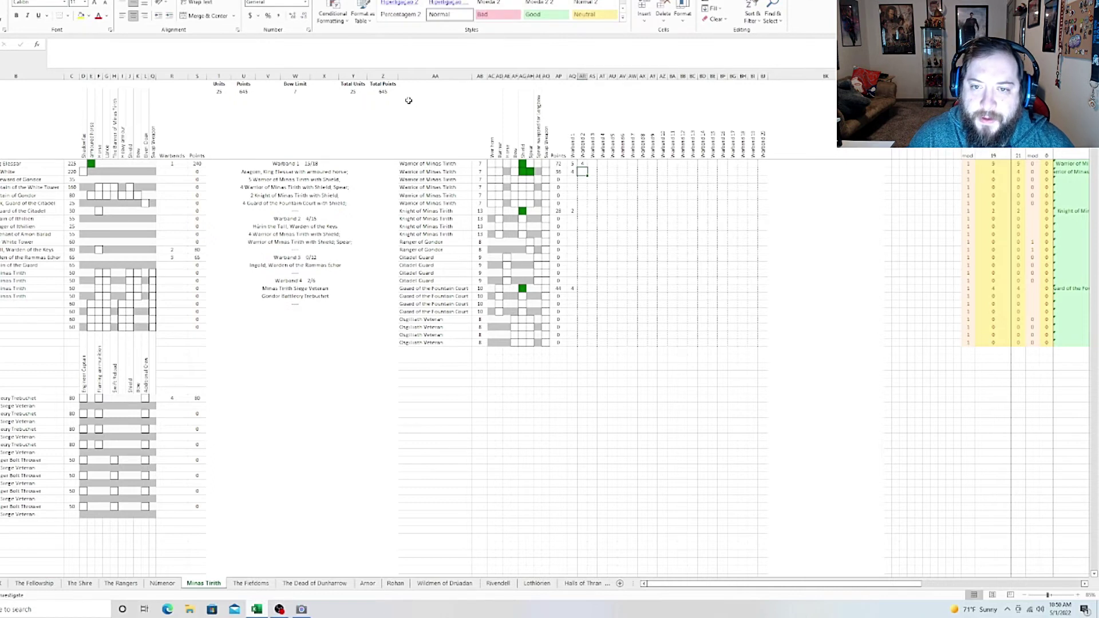
pyautogui.write('4')
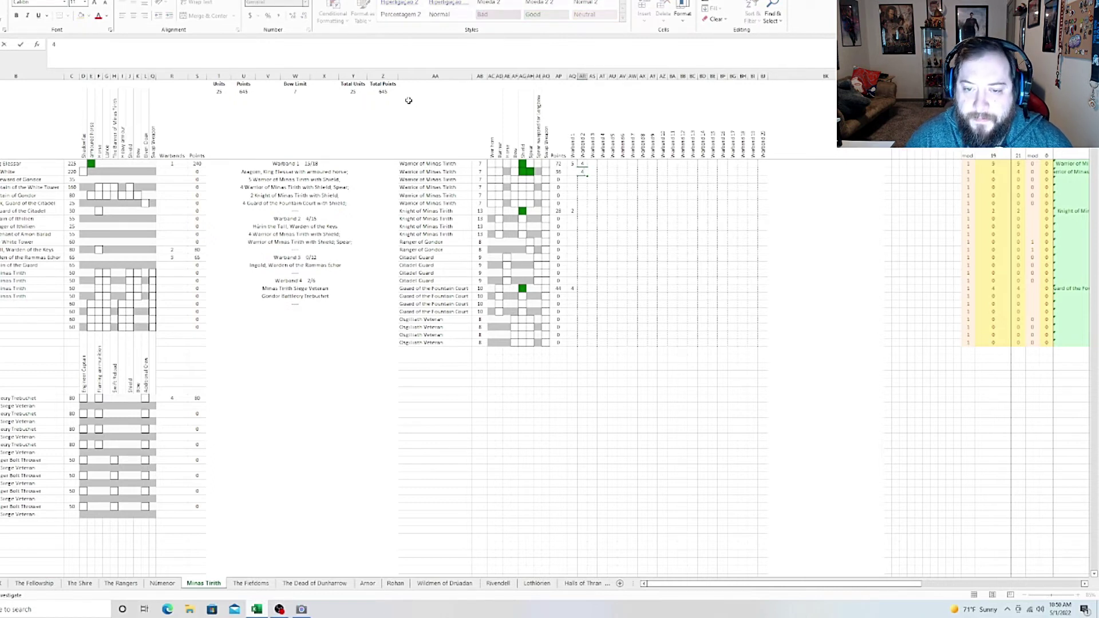
pyautogui.press('Return')
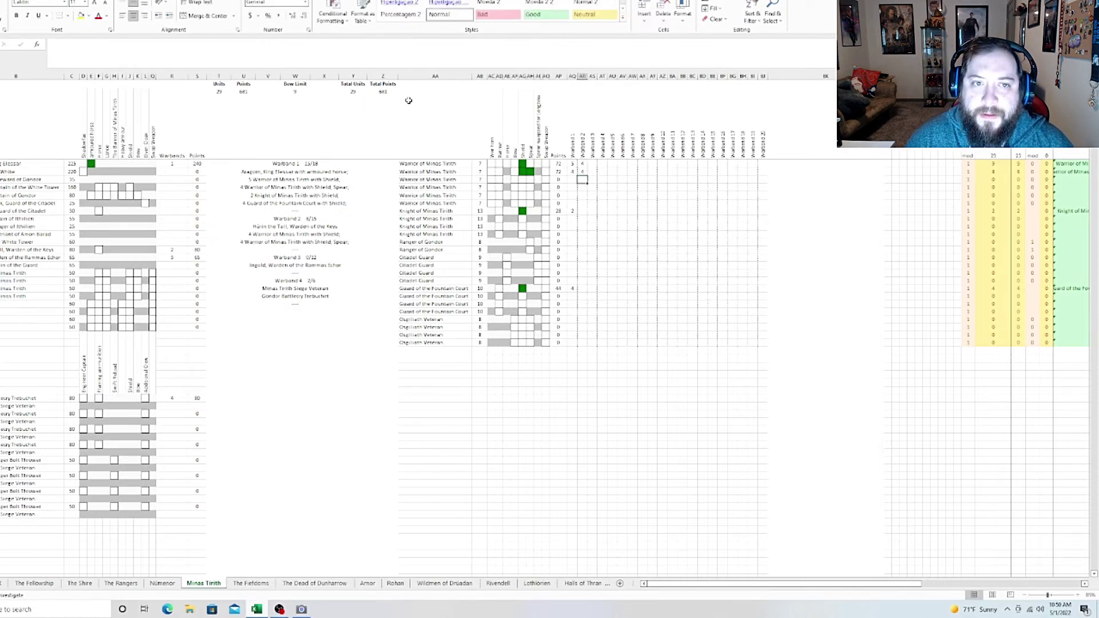
pyautogui.click(584, 289)
pyautogui.write('4')
pyautogui.press('Return')
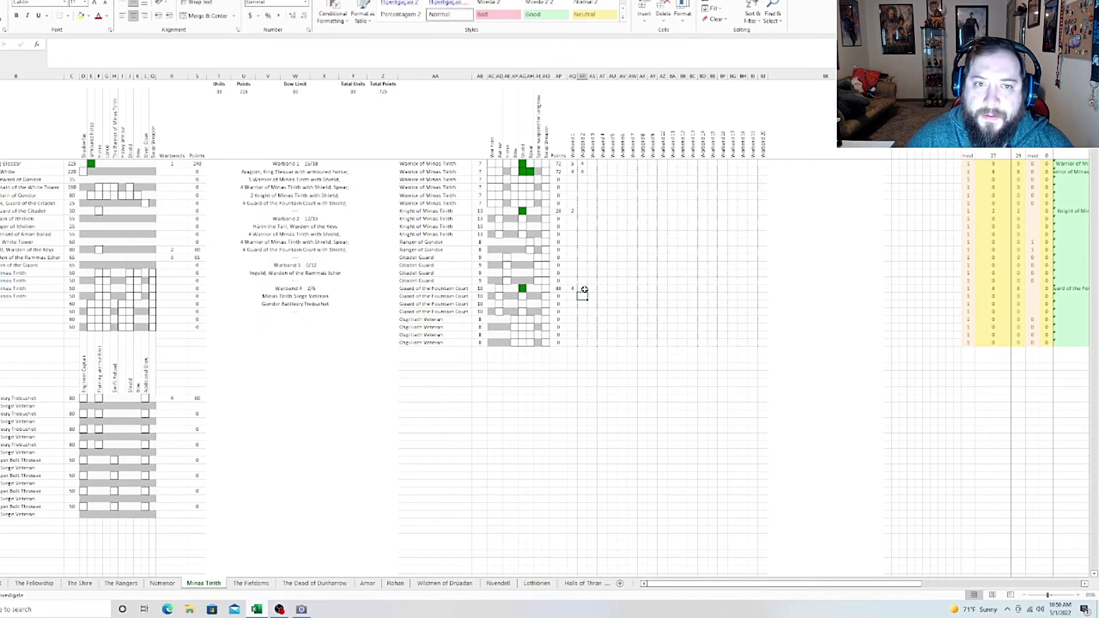
# Put 4 Warriors and 4 Knights into Warband 3
pyautogui.click(596, 164)
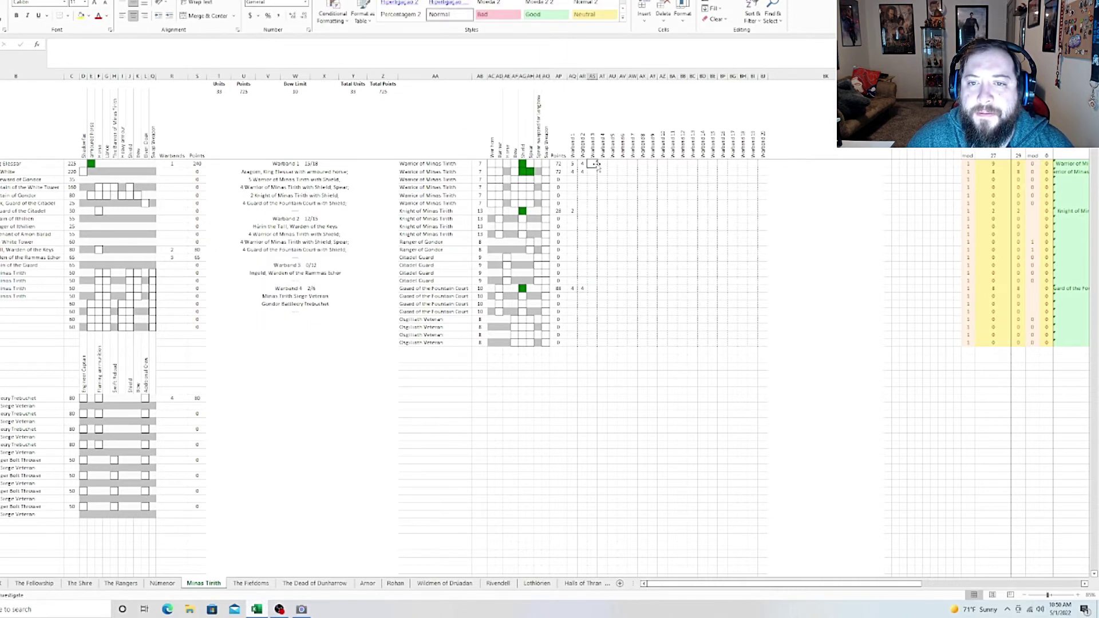
pyautogui.write('4')
pyautogui.press('Return')
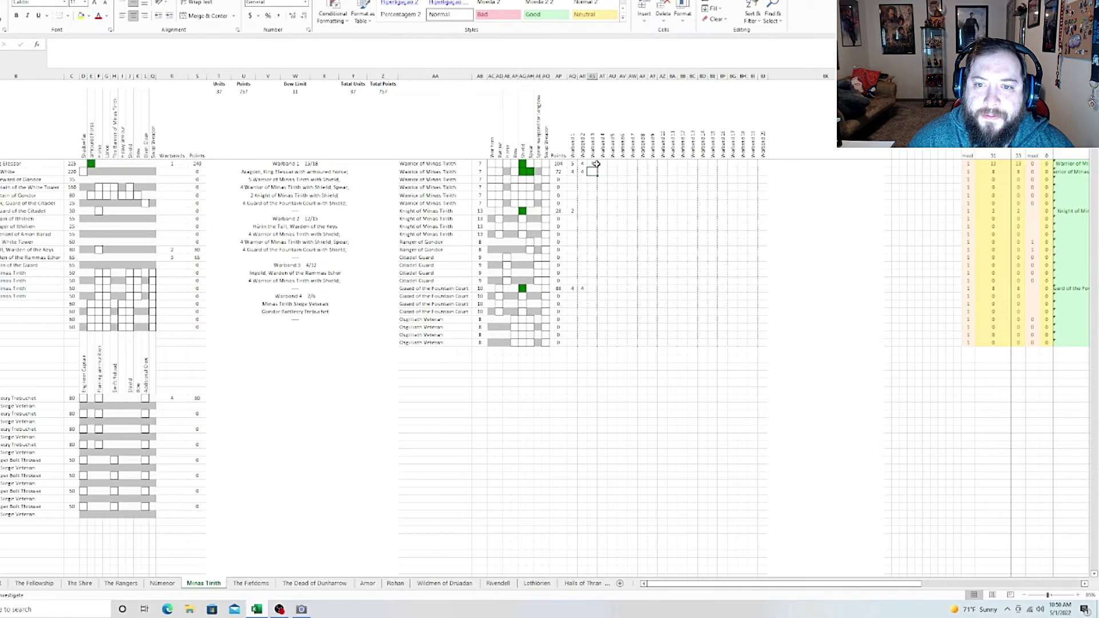
pyautogui.click(591, 211)
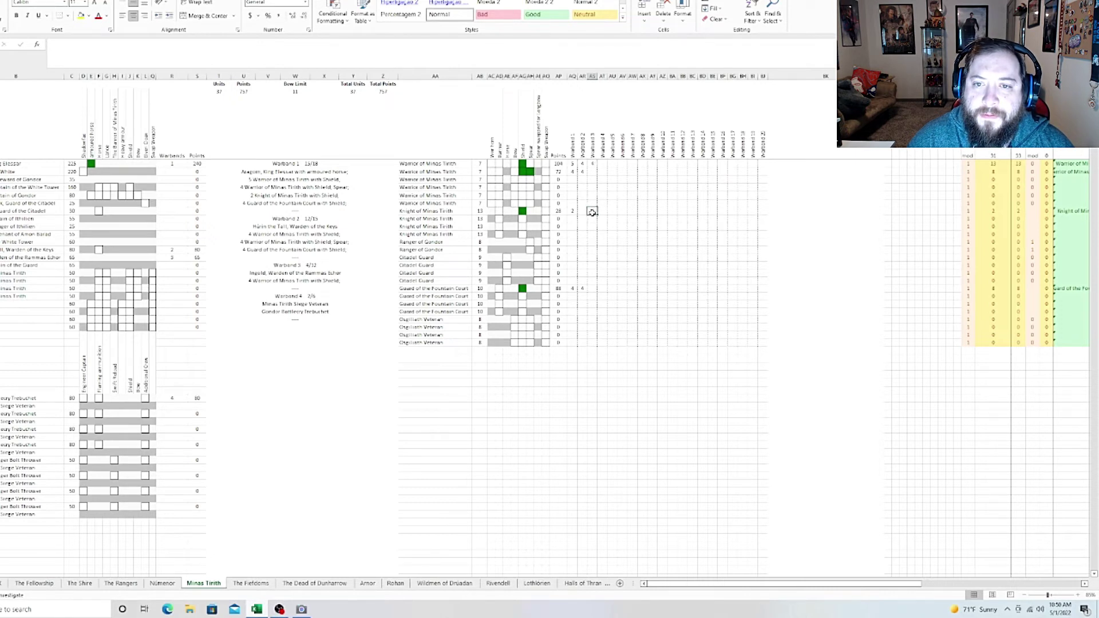
pyautogui.write('4')
pyautogui.press('Return')
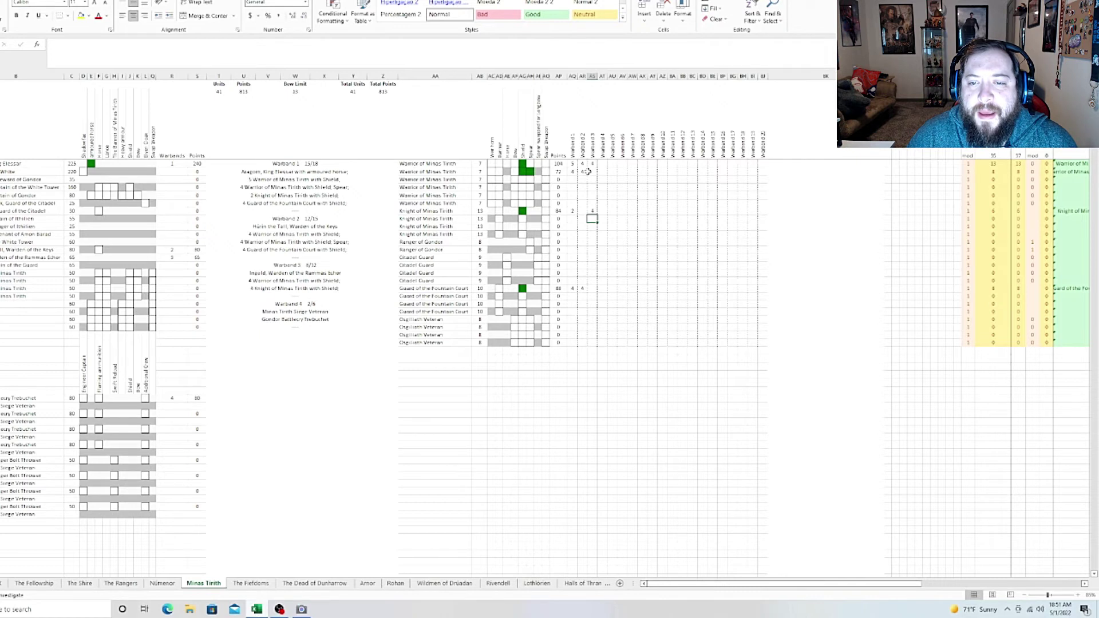
# Remove the Knights from Warband 3 and enter 4 Warriors in the other Warrior row instead
pyautogui.write('4')
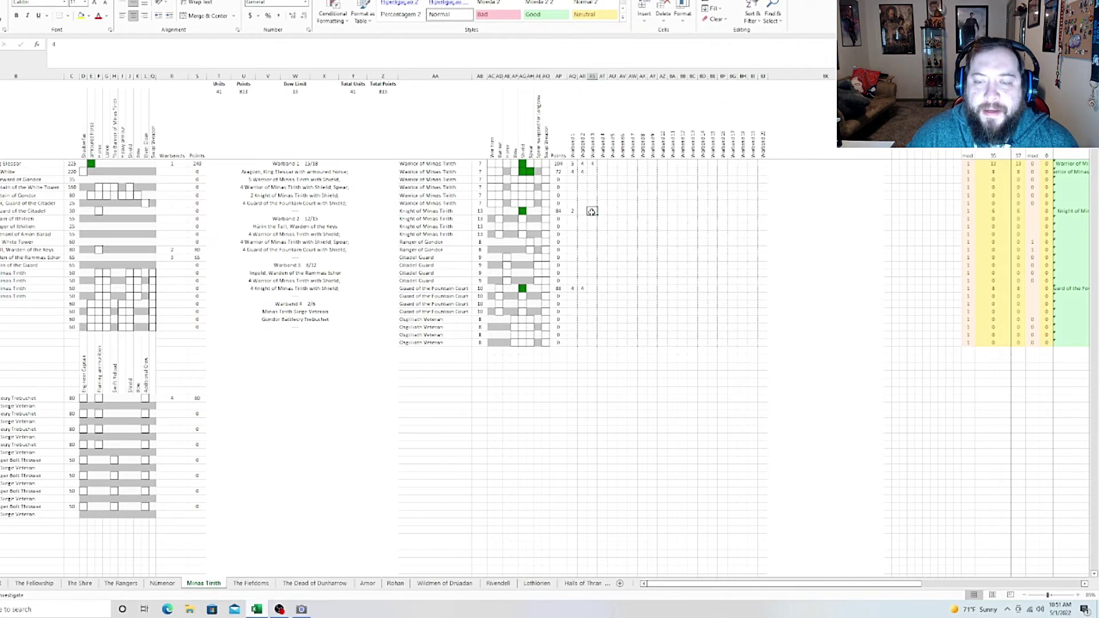
pyautogui.press('BackSpace')
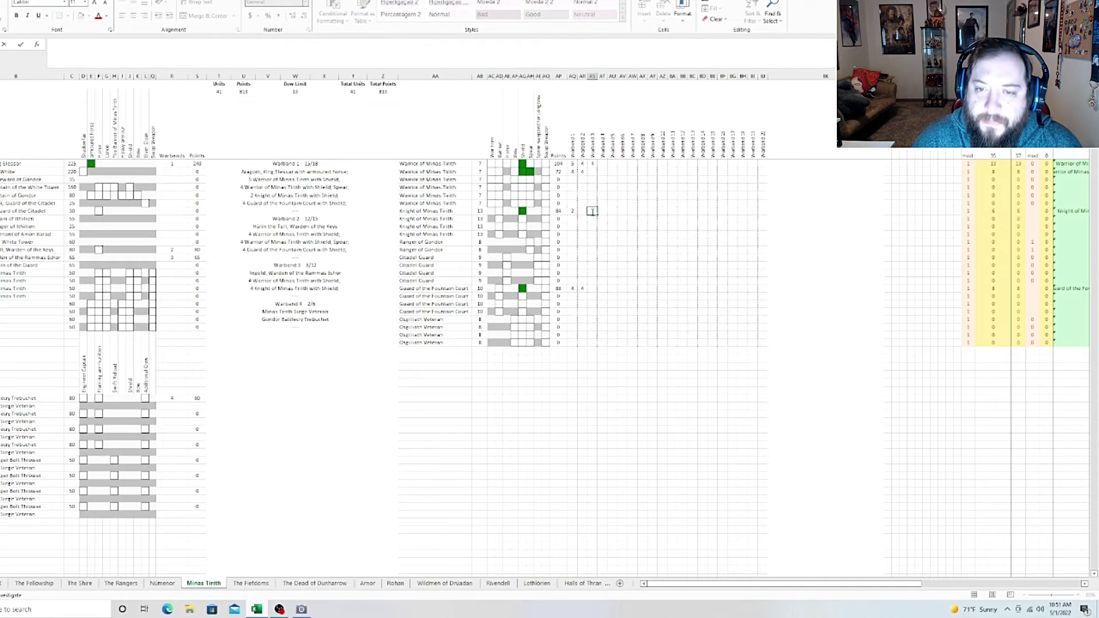
pyautogui.press('Return')
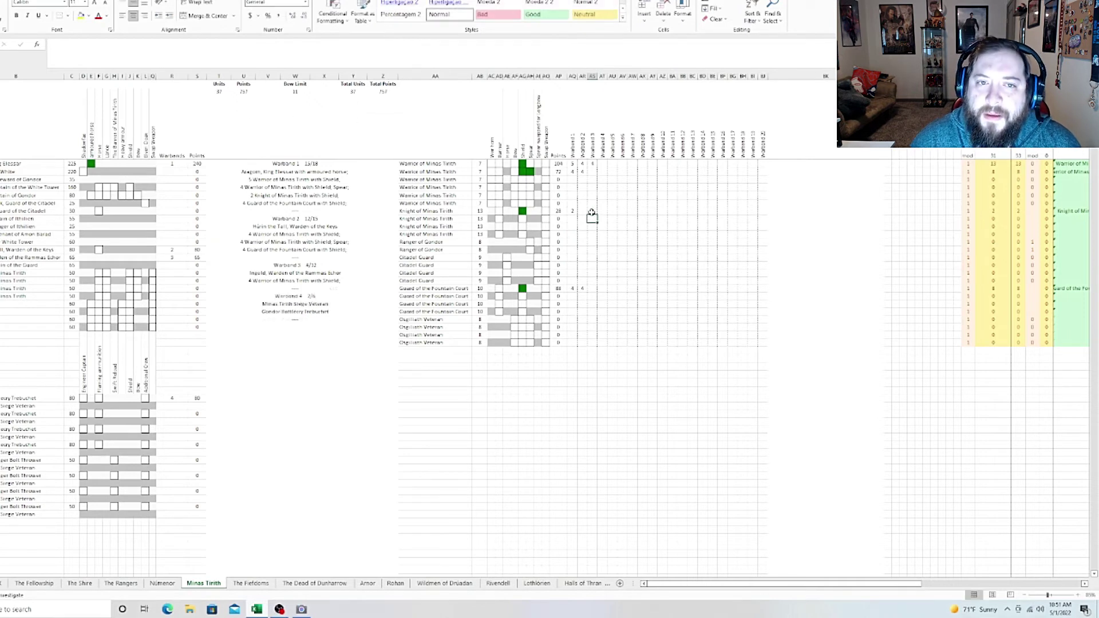
pyautogui.click(592, 172)
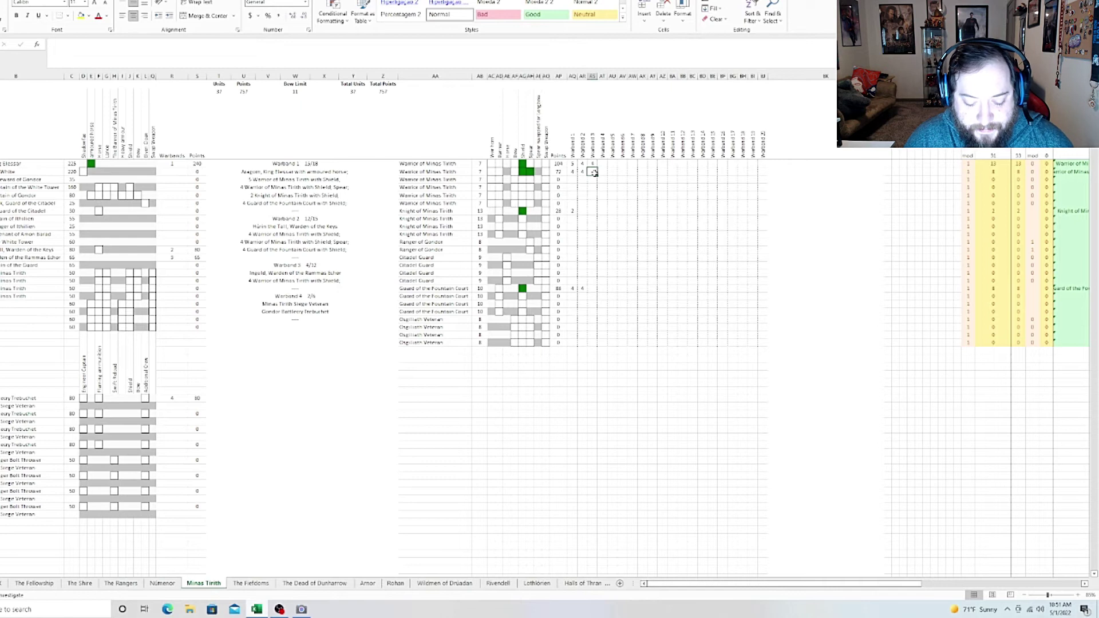
pyautogui.write('4')
pyautogui.press('Return')
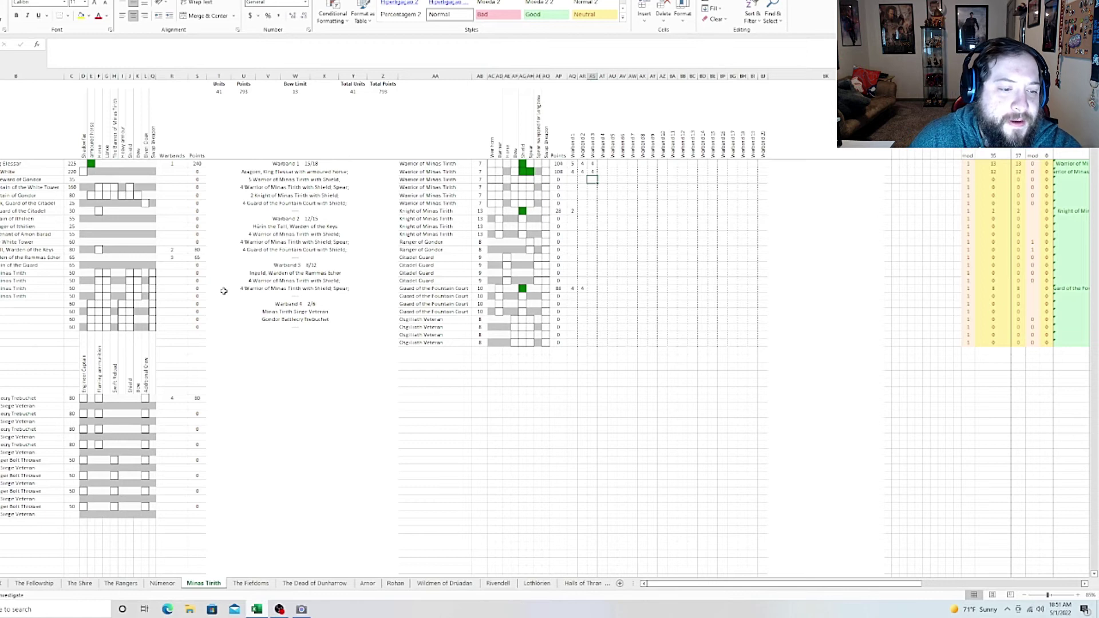
# Set the trebuchet's Additional Crew to 1
pyautogui.click(146, 400)
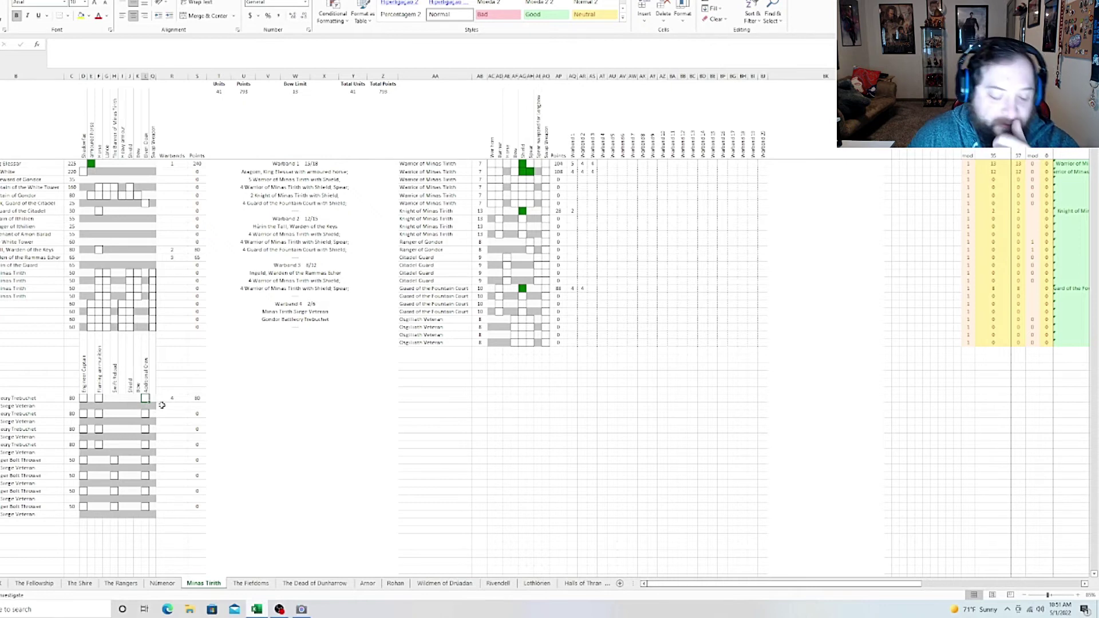
pyautogui.write('1')
pyautogui.press('Return')
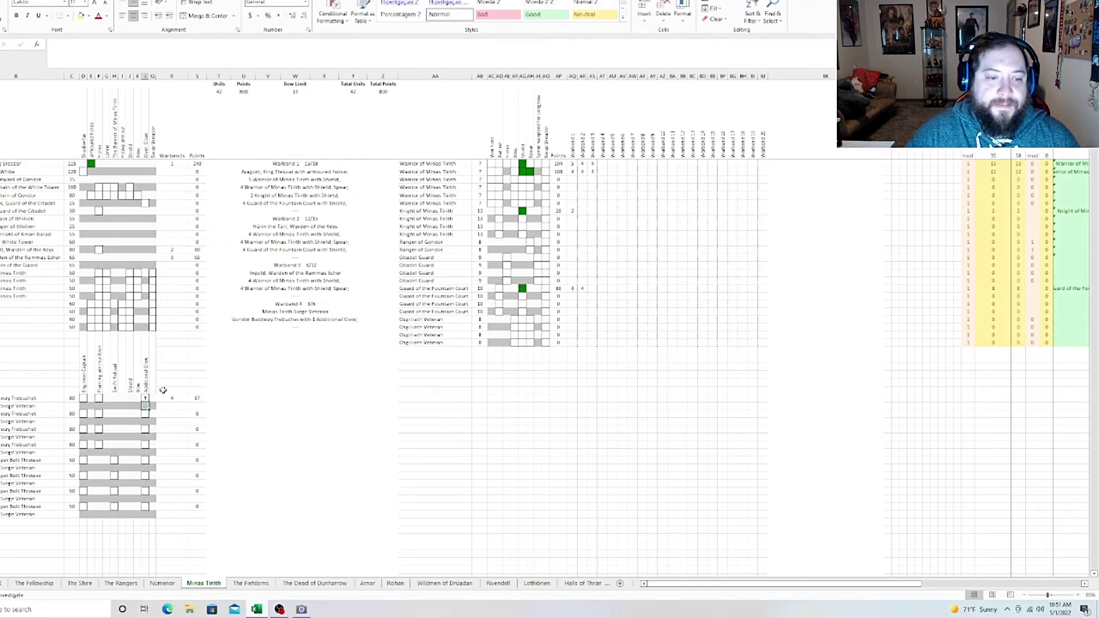